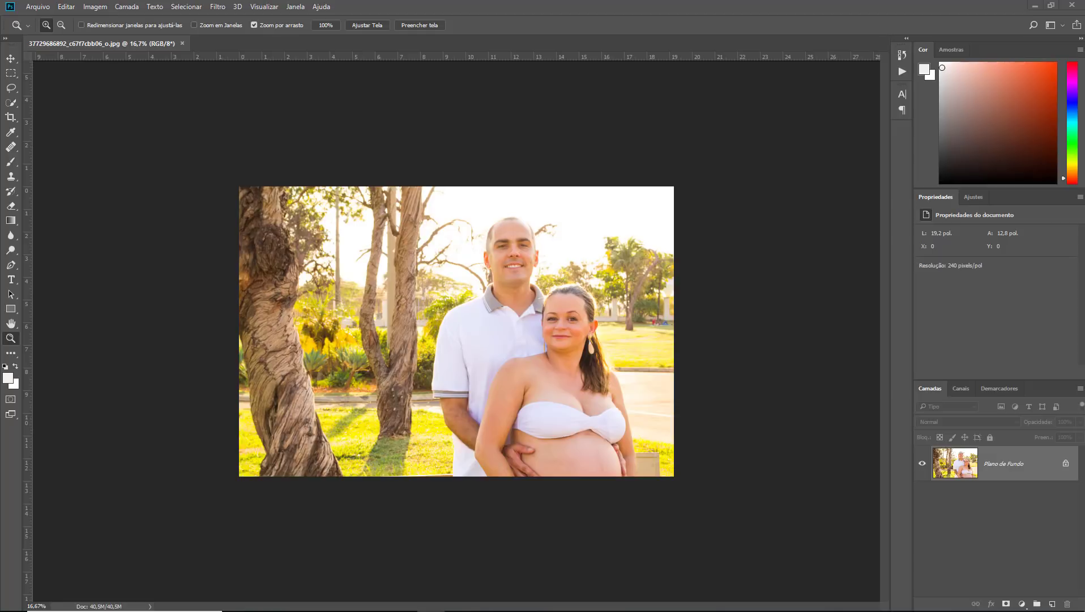
# - Zoom in to inspect the man's head, then return to the full photo view
pyautogui.click(511, 344)
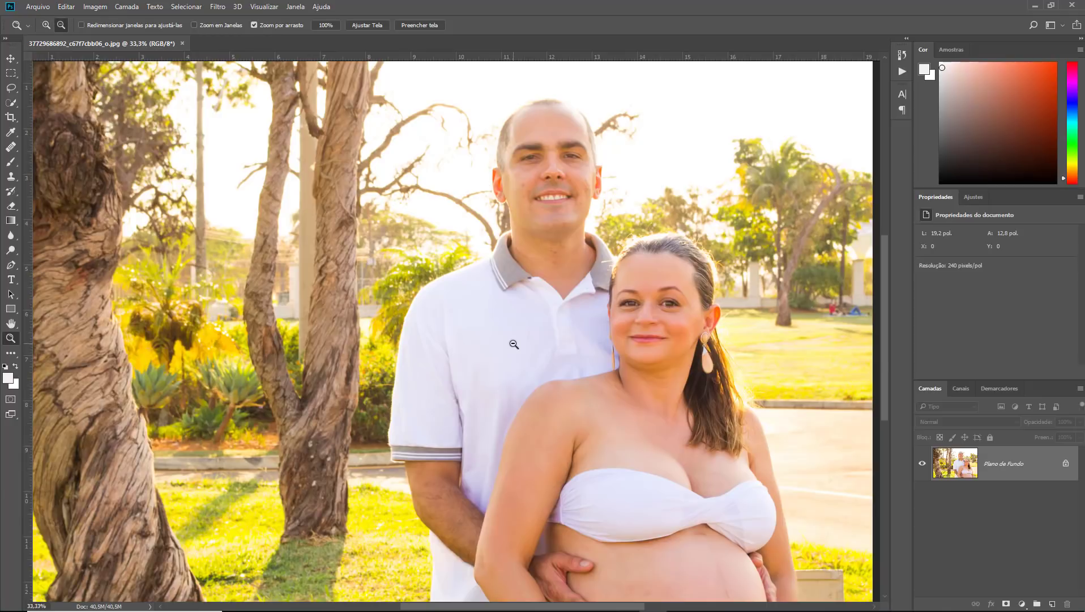
pyautogui.click(412, 353)
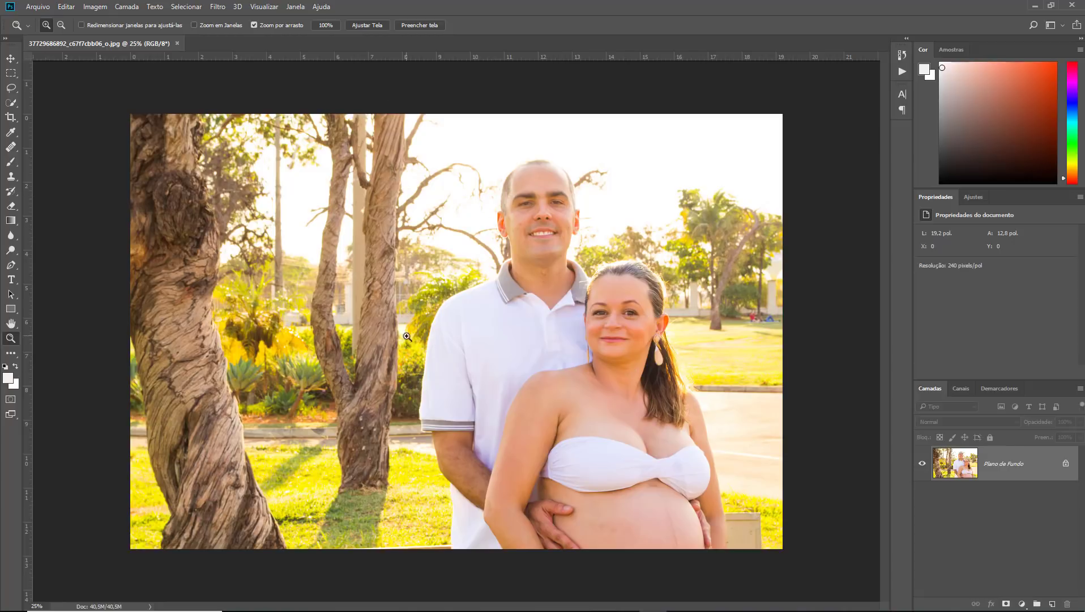
pyautogui.click(643, 218)
pyautogui.keyDown('alt'); pyautogui.click(568, 271); pyautogui.keyUp('alt')
# - Duplicate the background into Camada 1 and zoom in to inspect the man's face and collar
pyautogui.hotkey('ctrl', 'j')
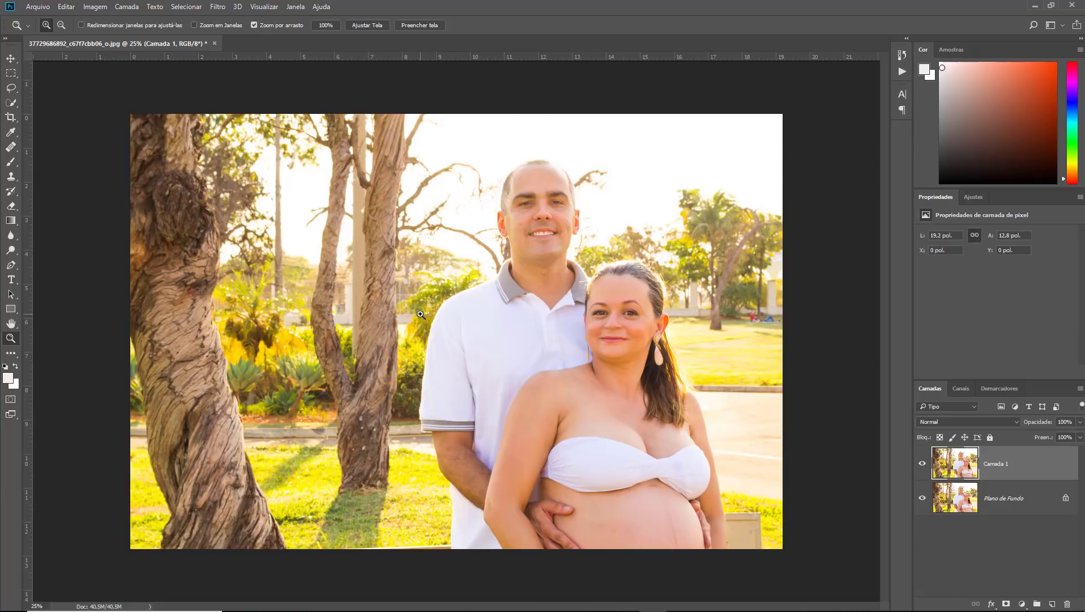
pyautogui.click(497, 158)
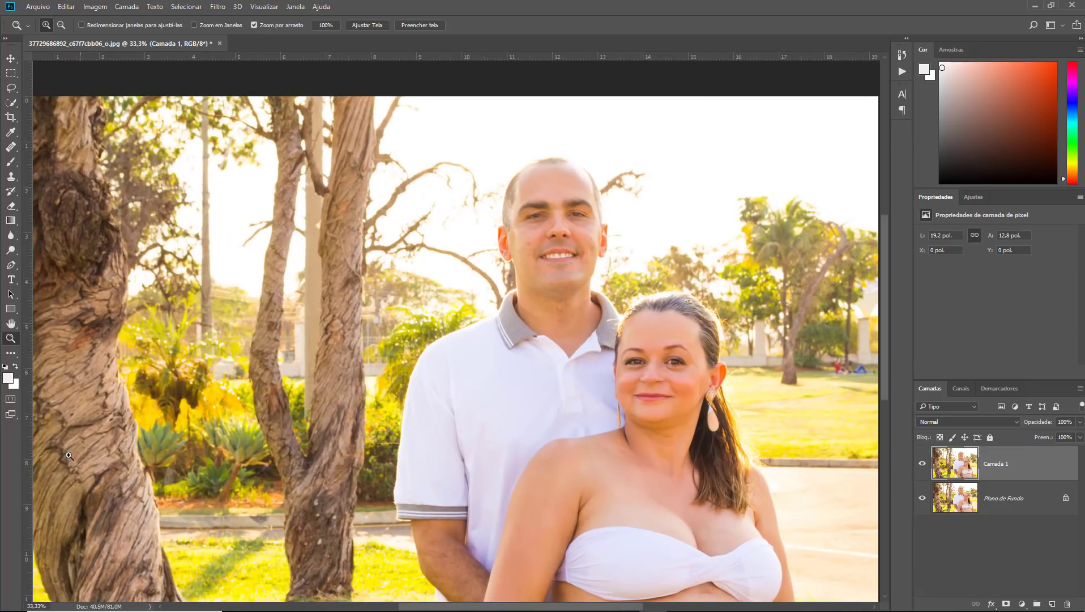
pyautogui.click(582, 365)
pyautogui.click(634, 346)
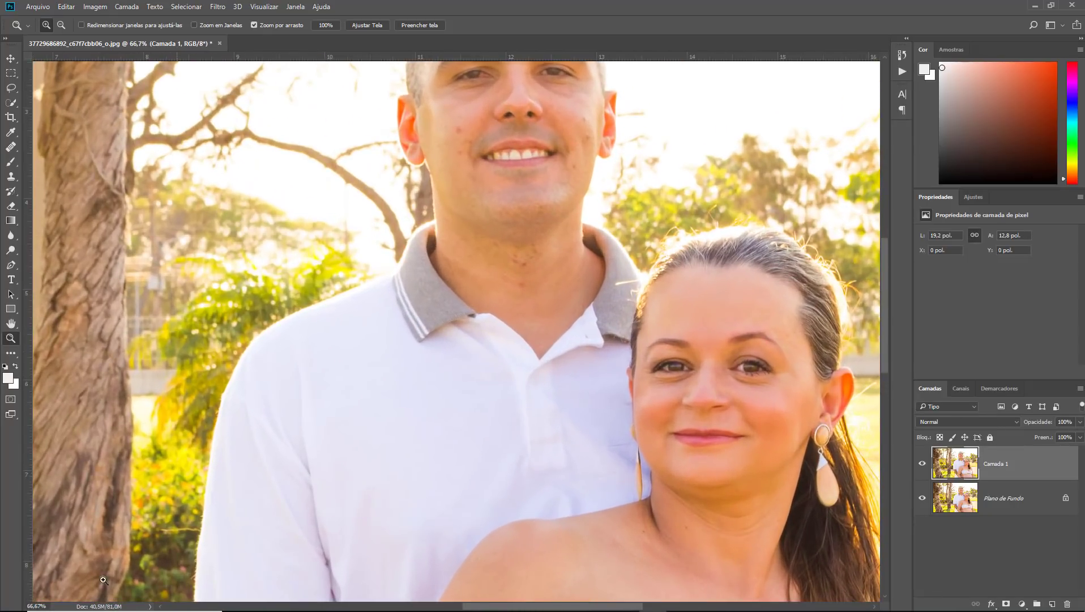
pyautogui.click(548, 349)
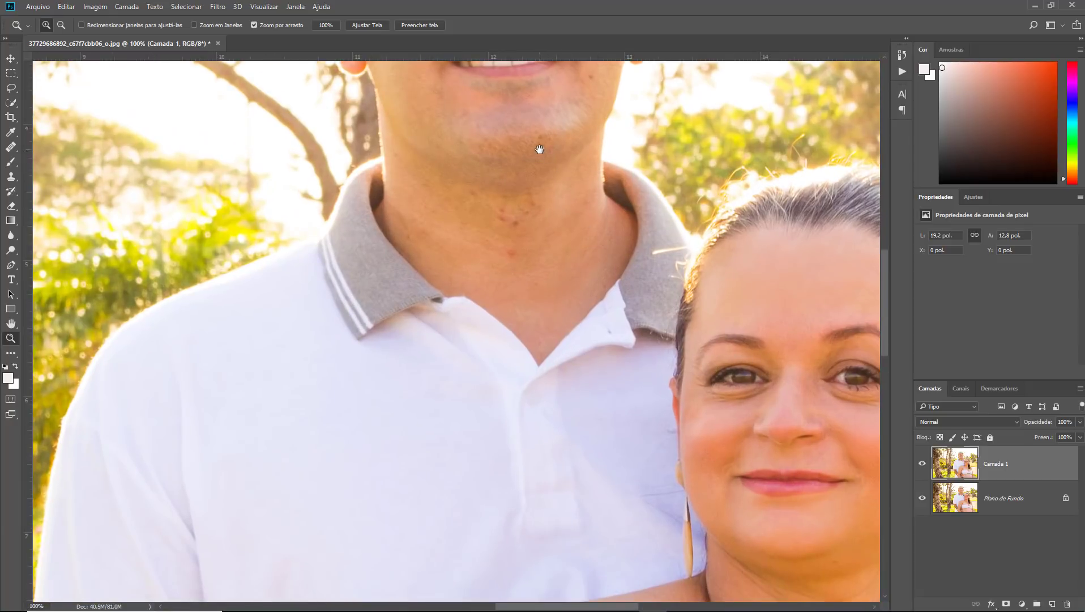
pyautogui.moveTo(539, 149)
pyautogui.mouseDown()
pyautogui.moveTo(574, 424)
pyautogui.moveTo(530, 327)
pyautogui.mouseUp()
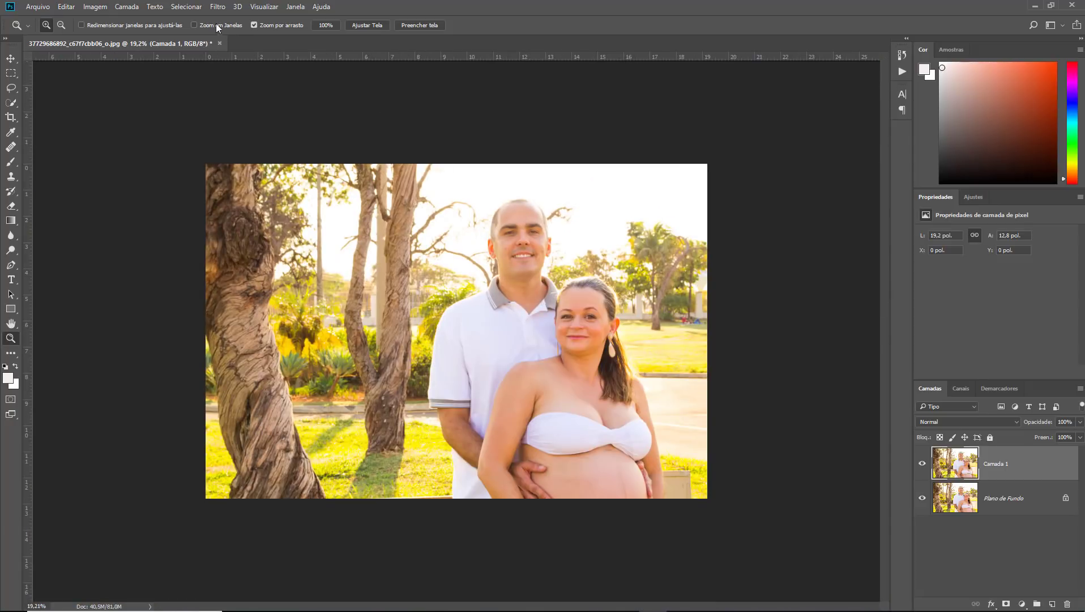
pyautogui.click(219, 7)
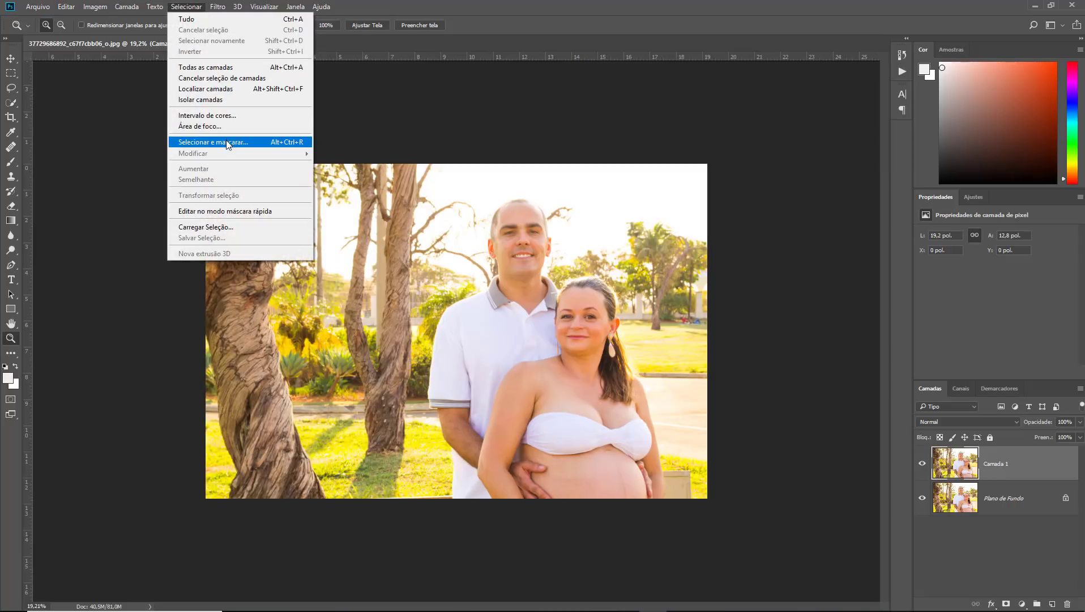
# - Open Selecionar e mascarar and set the Quick Selection brush size to 17
pyautogui.click(225, 143)
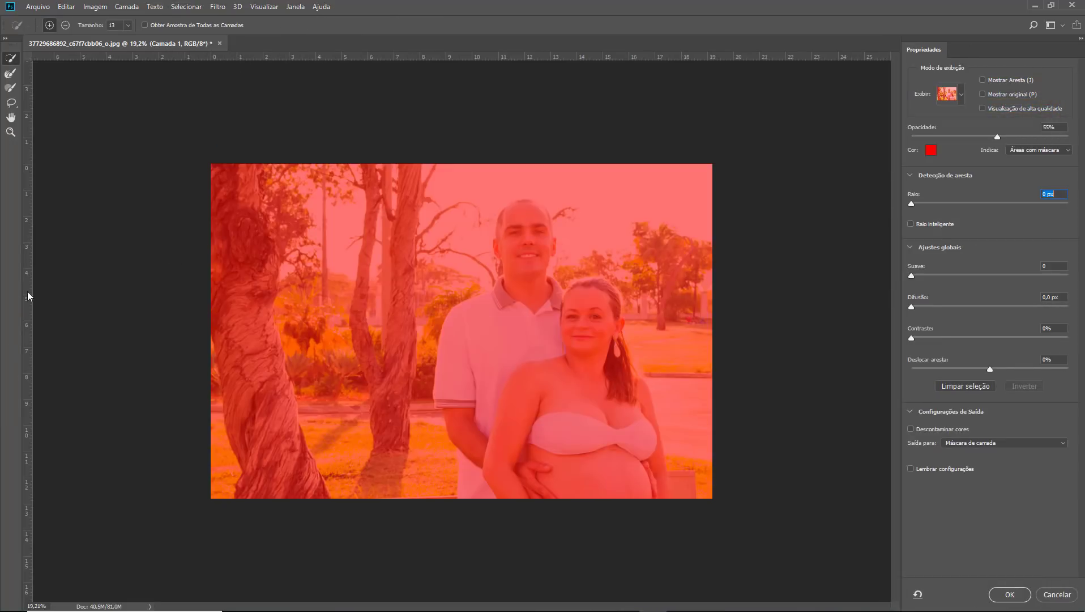
pyautogui.click(129, 25)
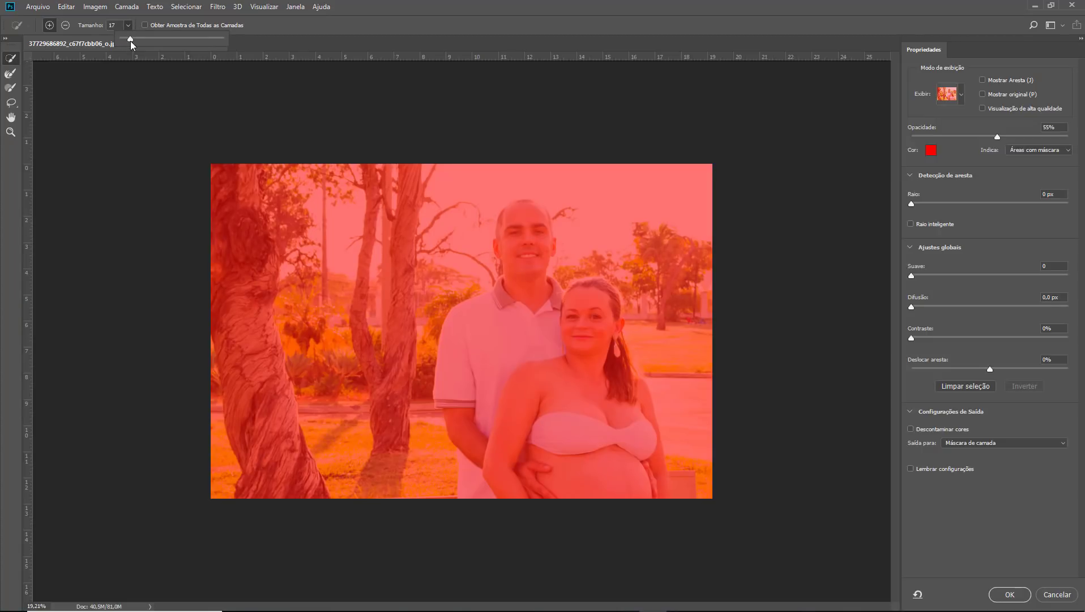
pyautogui.moveTo(131, 41); pyautogui.dragTo(132, 41)
pyautogui.press('Return')
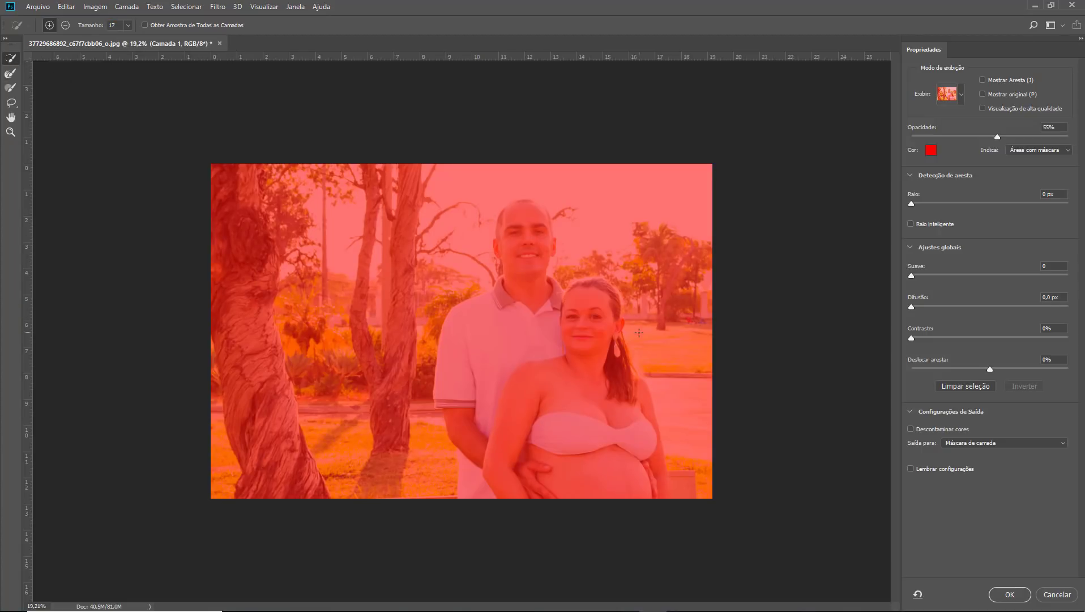
# - Zoom in on the man's head and enlarge the brush to size 32
pyautogui.scroll(3, 547, 329)
pyautogui.scroll(3, 545, 322)
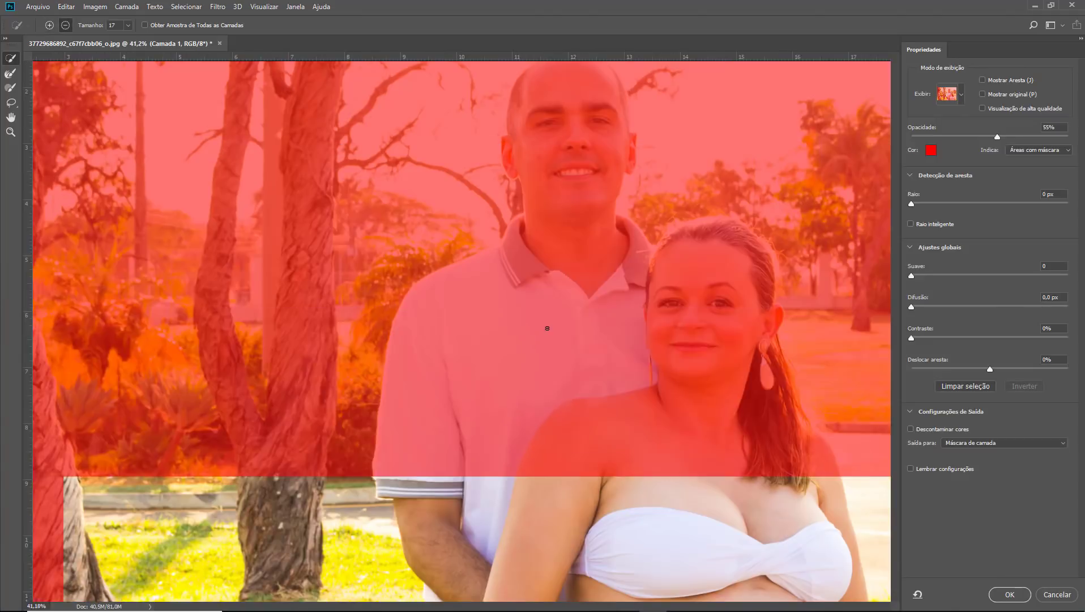
pyautogui.scroll(3, 558, 322)
pyautogui.moveTo(646, 273); pyautogui.dragTo(533, 476)
pyautogui.scroll(2, 521, 397)
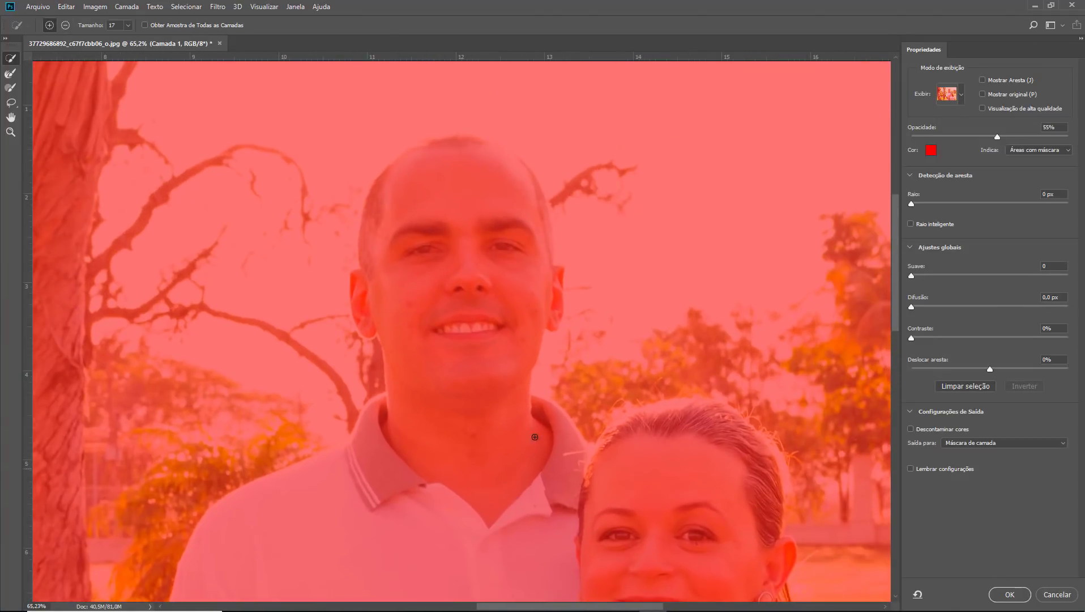
pyautogui.scroll(1, 515, 372)
pyautogui.scroll(1, 515, 371)
pyautogui.moveTo(504, 237); pyautogui.dragTo(528, 384)
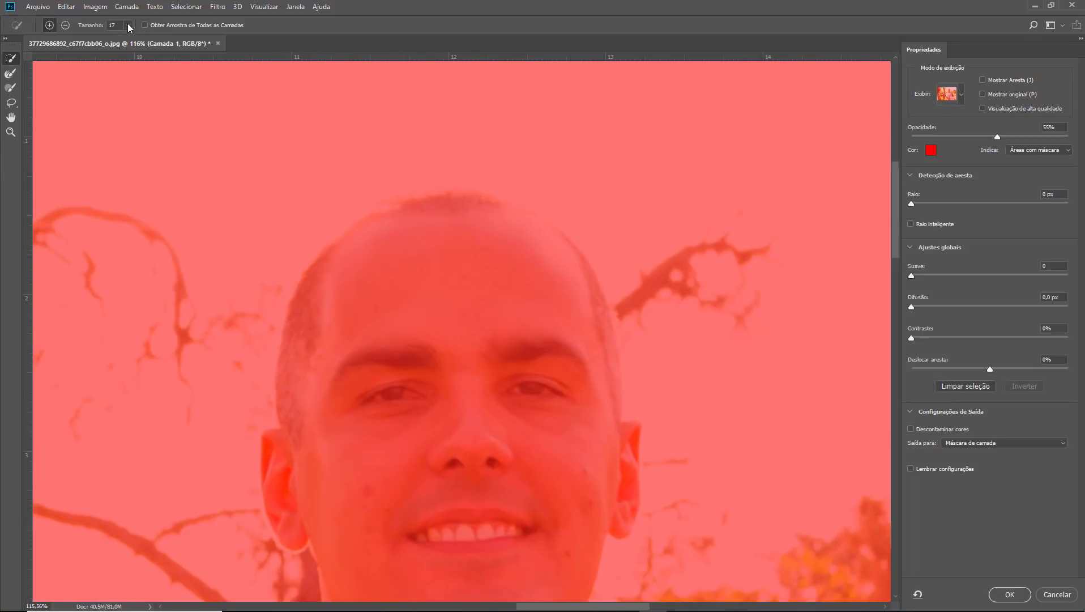
pyautogui.moveTo(88, 27); pyautogui.dragTo(99, 29)
pyautogui.moveTo(507, 332)
pyautogui.mouseDown()
pyautogui.moveTo(488, 209)
pyautogui.moveTo(447, 169)
pyautogui.moveTo(351, 217)
pyautogui.moveTo(327, 324)
pyautogui.mouseUp()
# - Brush the man's face, ears, top of head and left collar into the selection
pyautogui.moveTo(416, 482); pyautogui.dragTo(460, 529)
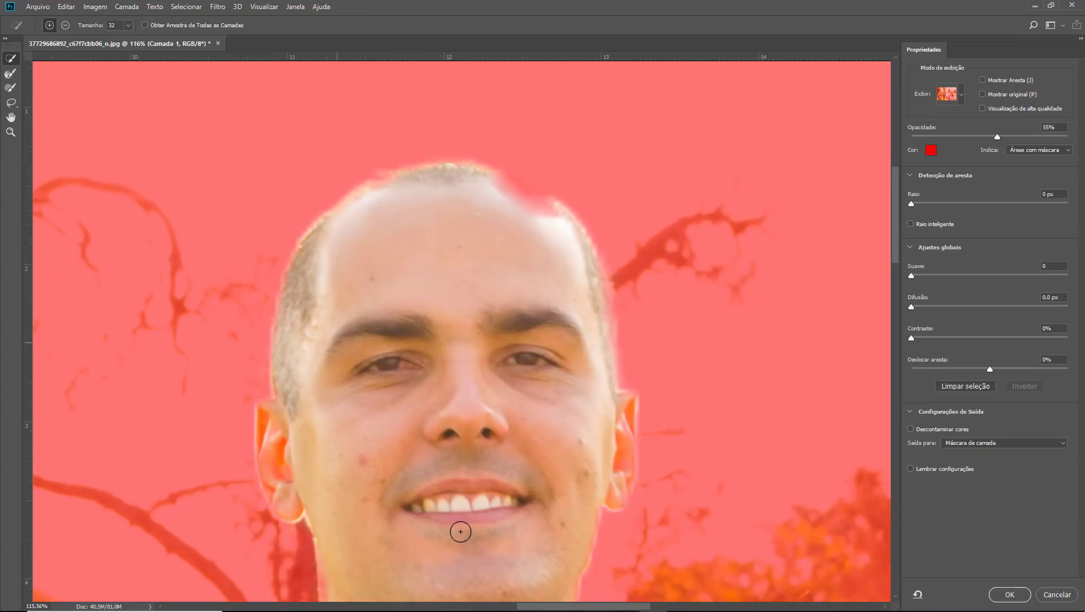
pyautogui.scroll(-2, 448, 356)
pyautogui.scroll(1, 466, 371)
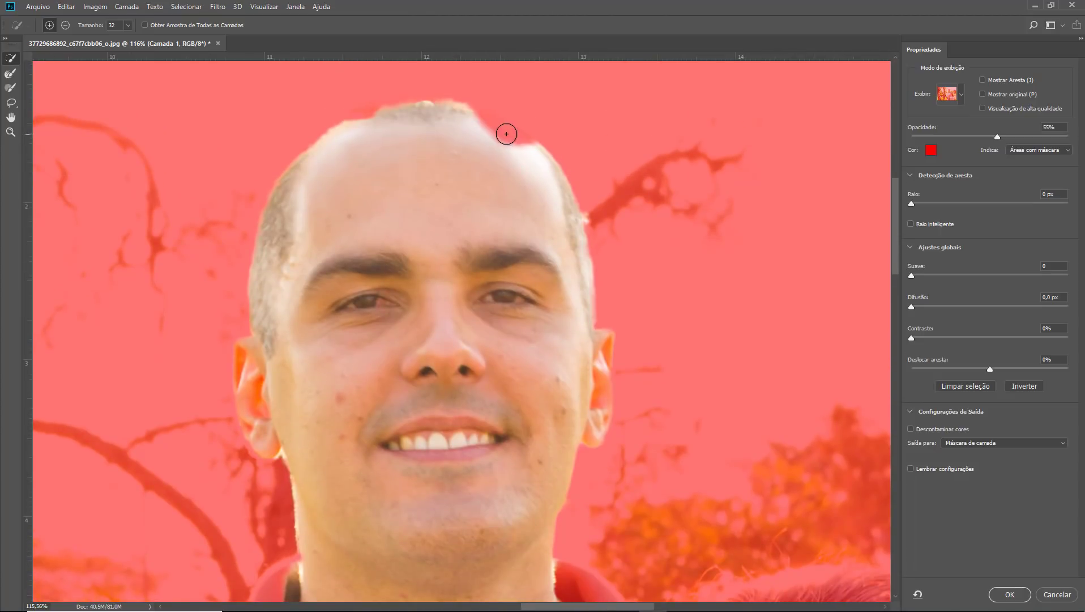
pyautogui.moveTo(507, 131); pyautogui.dragTo(484, 128)
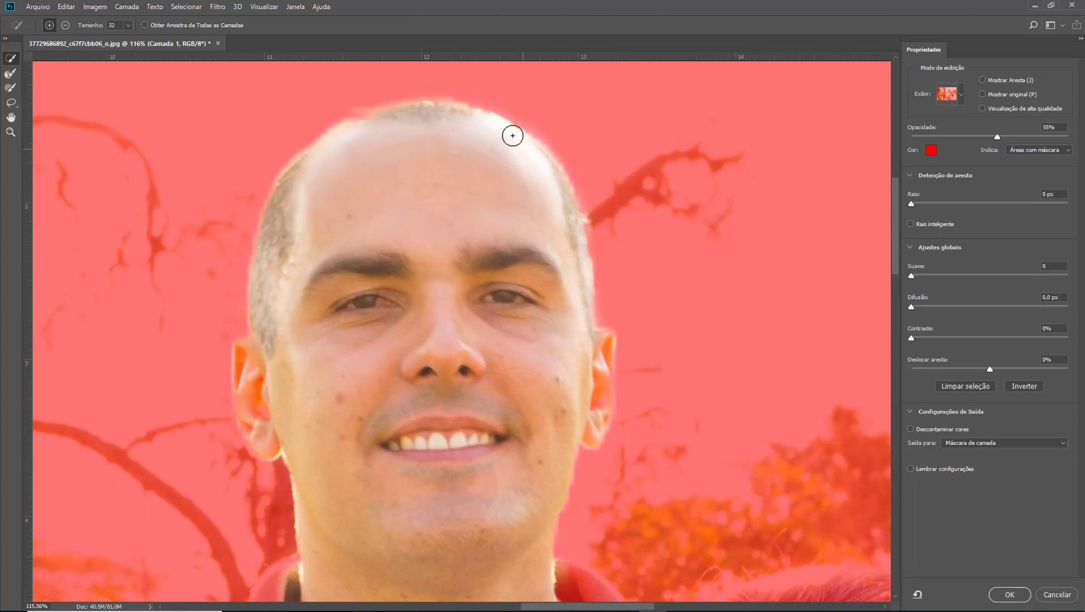
pyautogui.moveTo(510, 596); pyautogui.dragTo(497, 317)
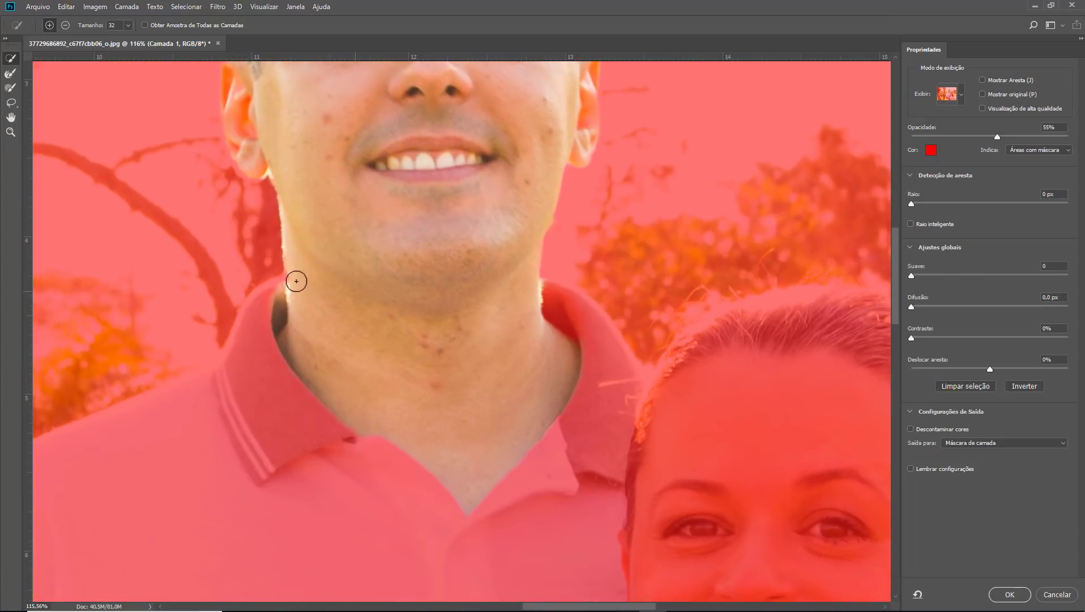
pyautogui.moveTo(295, 281); pyautogui.dragTo(334, 363)
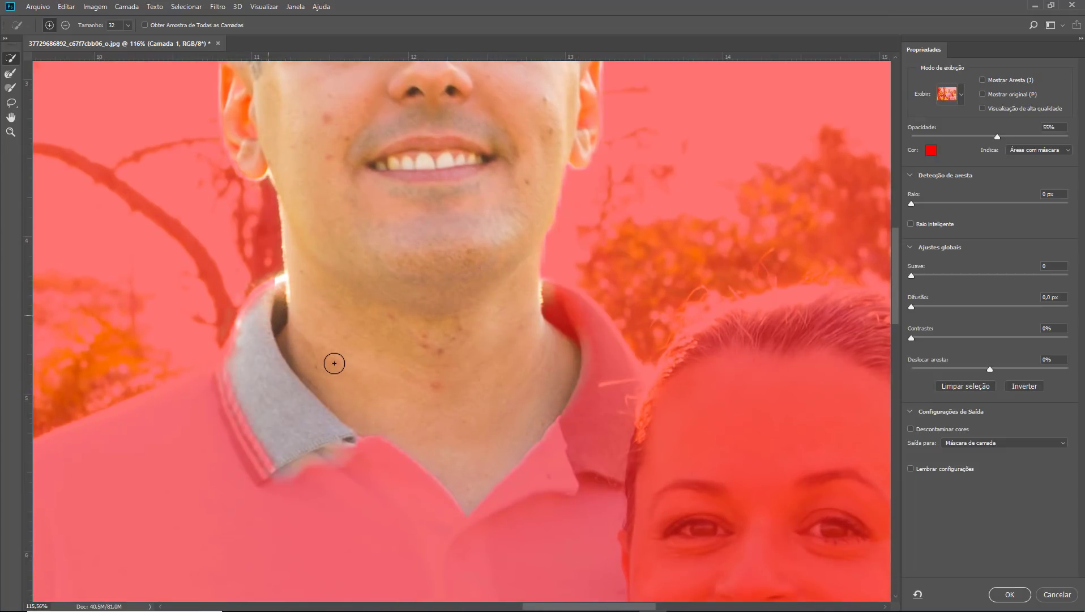
# - Add the man's white shirt, arm, sleeve and the woman's belly to the selection
pyautogui.scroll(-2, 334, 363)
pyautogui.moveTo(357, 422)
pyautogui.mouseDown()
pyautogui.moveTo(253, 215)
pyautogui.moveTo(181, 271)
pyautogui.mouseUp()
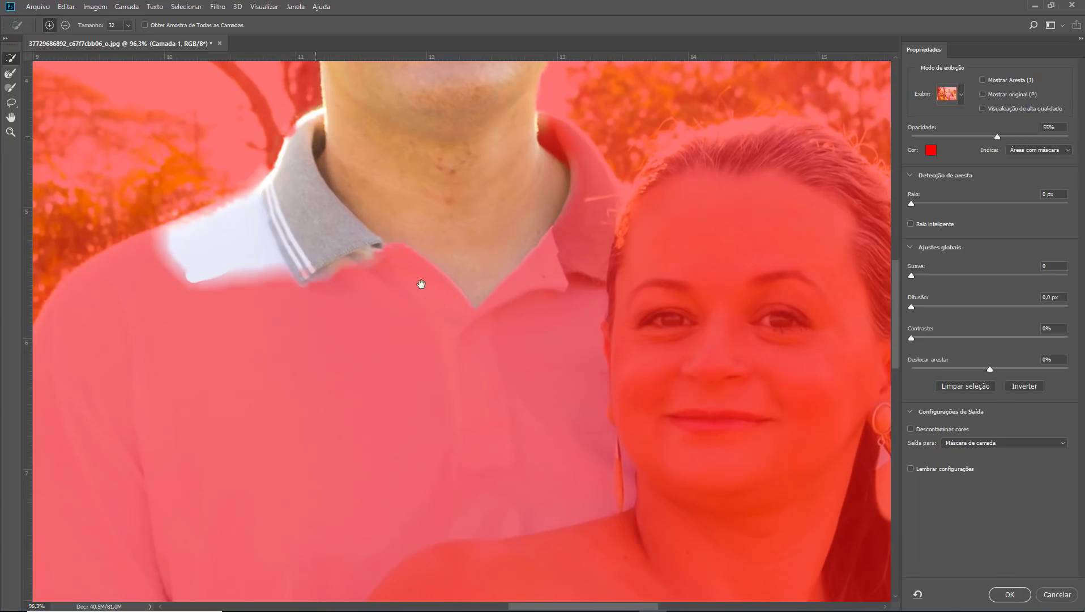
pyautogui.scroll(-1, 441, 225)
pyautogui.scroll(-1, 443, 280)
pyautogui.scroll(-1, 443, 279)
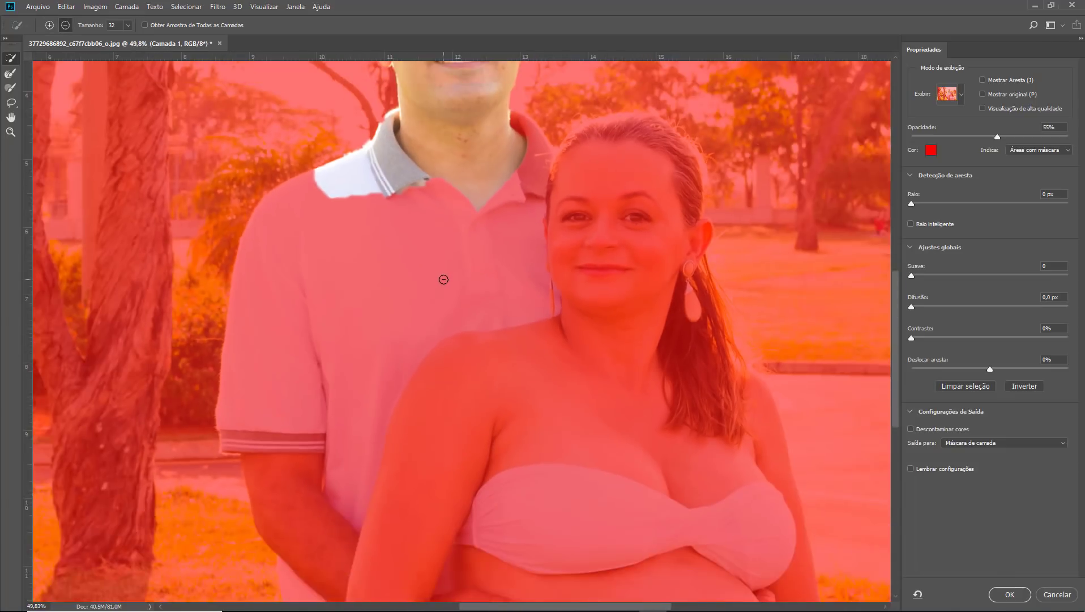
pyautogui.scroll(-1, 443, 280)
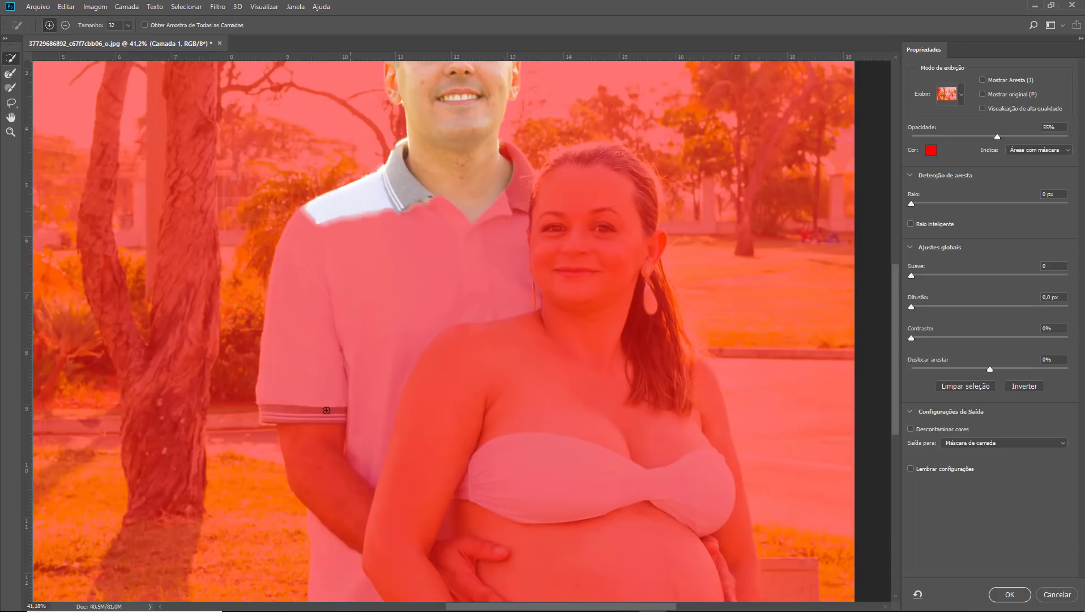
pyautogui.moveTo(329, 460); pyautogui.dragTo(345, 492)
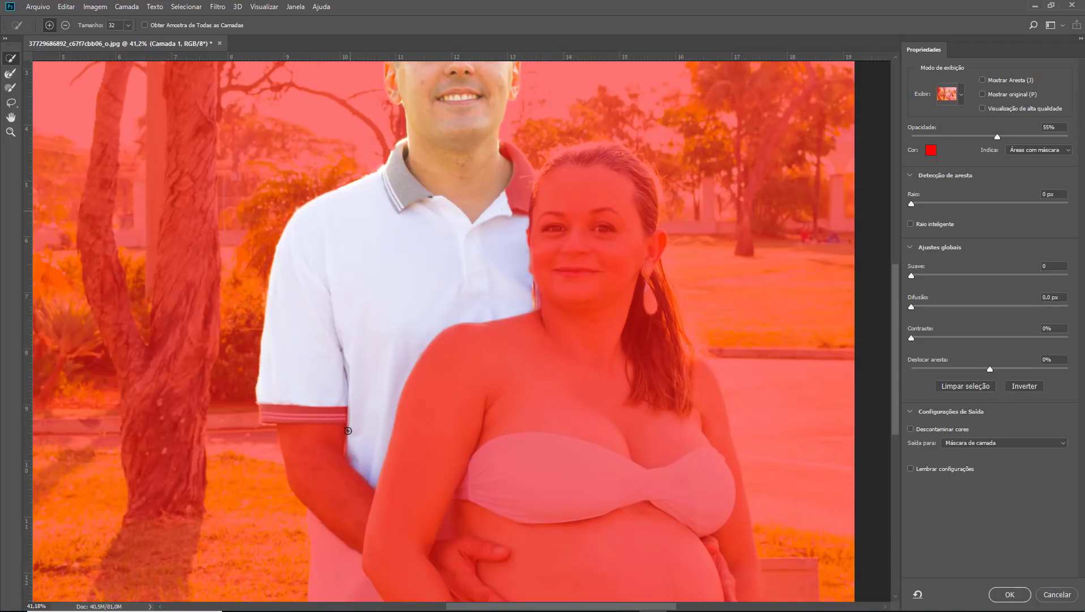
pyautogui.moveTo(348, 431); pyautogui.dragTo(374, 598)
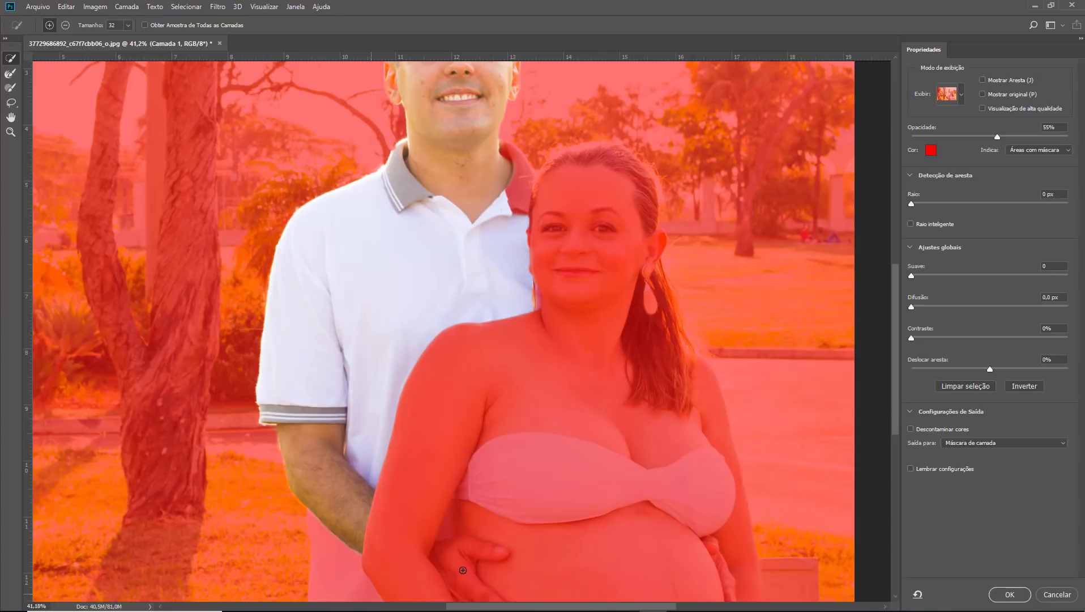
pyautogui.moveTo(347, 586); pyautogui.dragTo(355, 594)
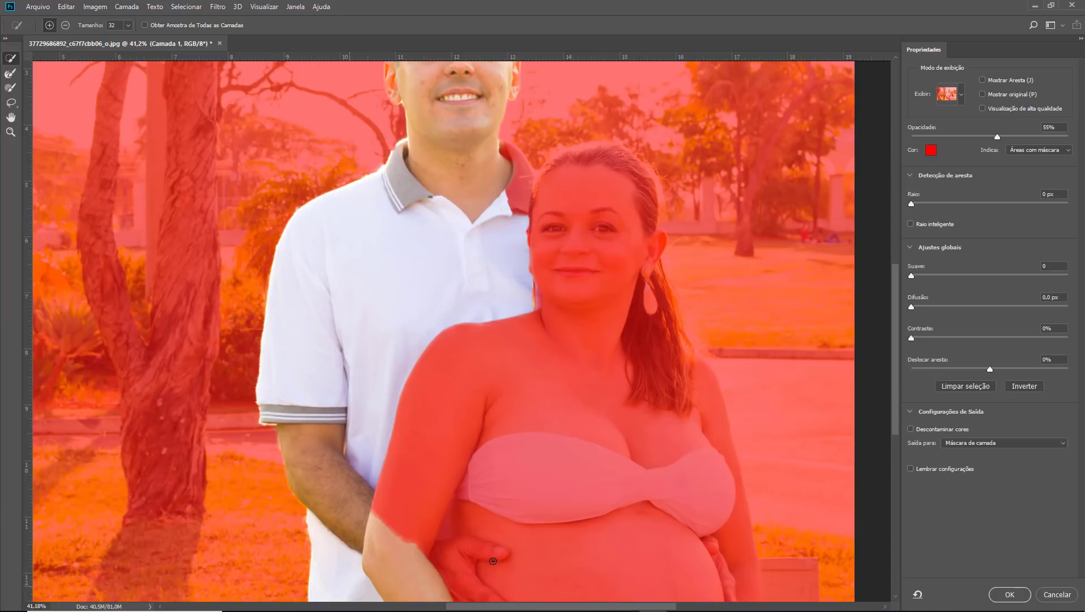
pyautogui.moveTo(493, 561); pyautogui.dragTo(652, 545)
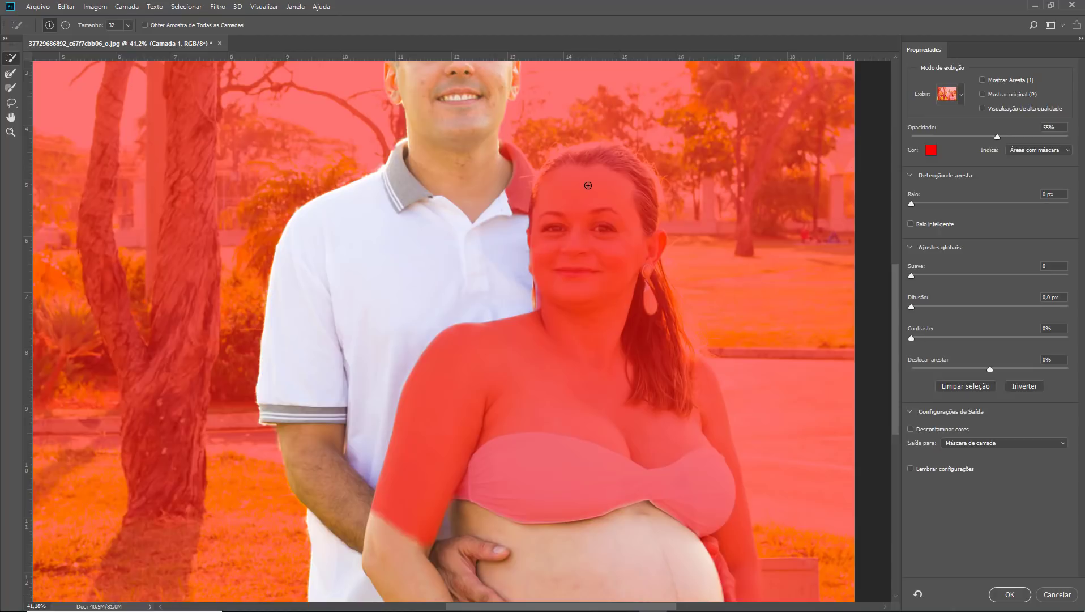
# - Brush the woman's forehead, face, arm, right hair edge and earring into the selection
pyautogui.click(600, 196)
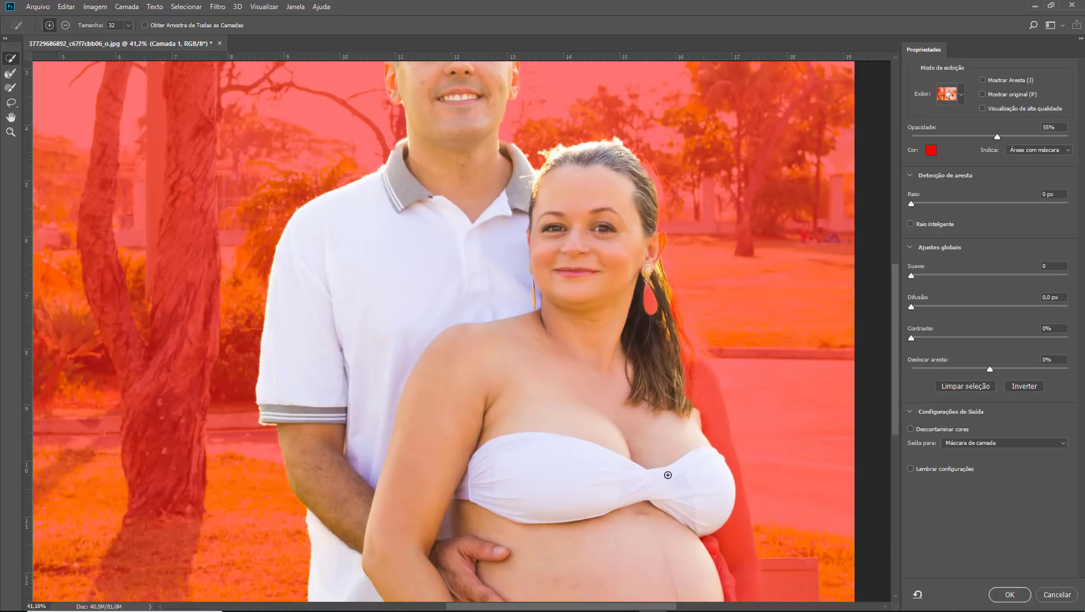
pyautogui.moveTo(649, 484); pyautogui.dragTo(578, 355)
pyautogui.moveTo(660, 449); pyautogui.dragTo(651, 403)
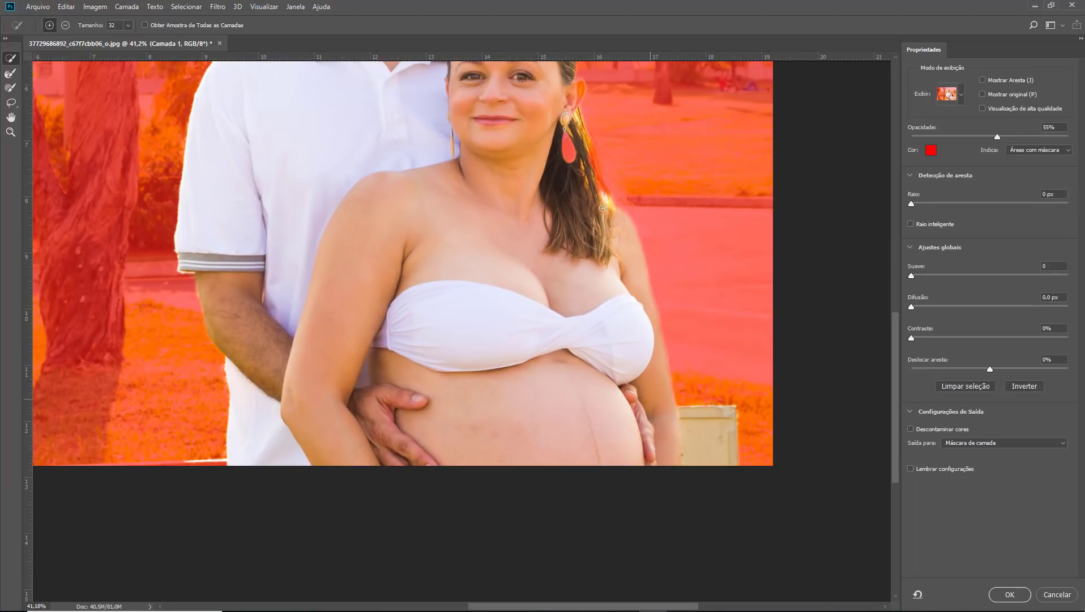
pyautogui.scroll(3, 572, 315)
pyautogui.moveTo(616, 318)
pyautogui.mouseDown()
pyautogui.moveTo(589, 169)
pyautogui.moveTo(584, 203)
pyautogui.moveTo(592, 183)
pyautogui.moveTo(595, 211)
pyautogui.mouseUp()
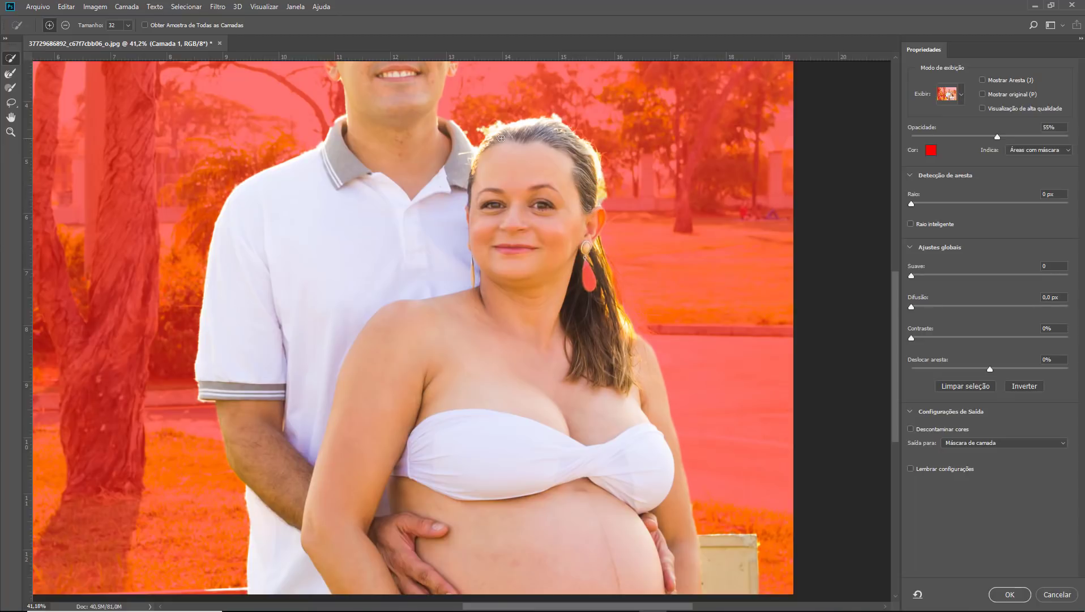
pyautogui.moveTo(448, 184); pyautogui.dragTo(514, 314)
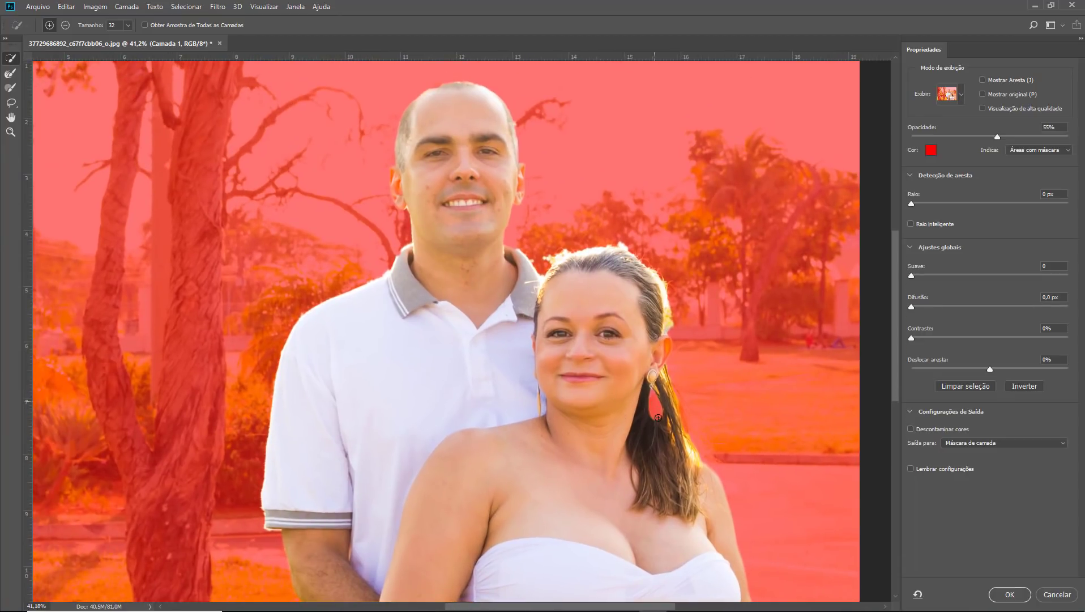
pyautogui.moveTo(652, 391); pyautogui.dragTo(654, 422)
# - Turn on Mostrar Aresta and set the edge detection radius to 3 px
pyautogui.click(983, 80)
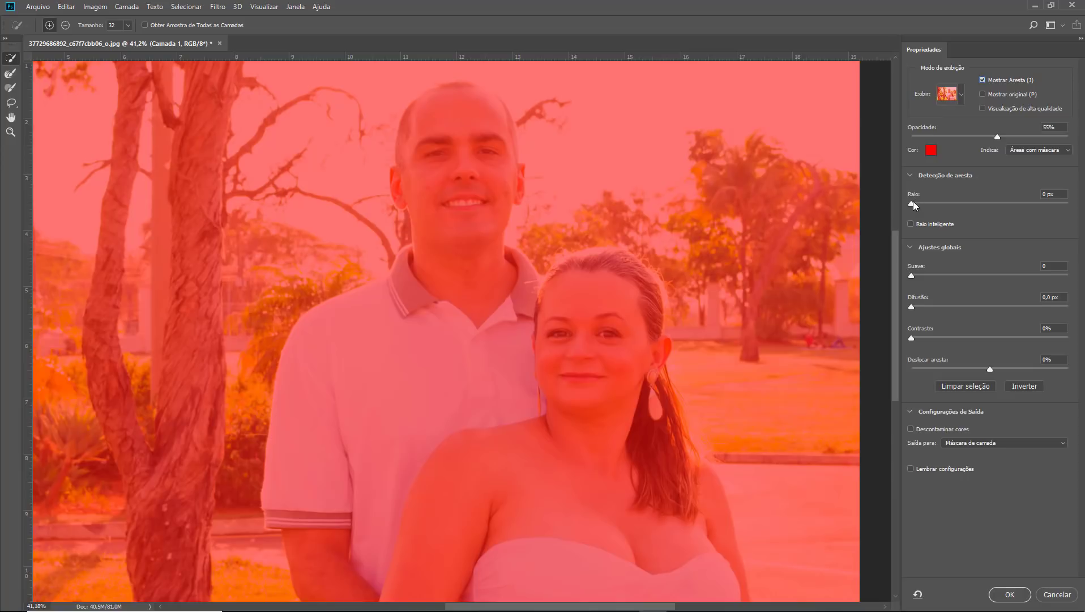
pyautogui.click(913, 201)
pyautogui.click(927, 203)
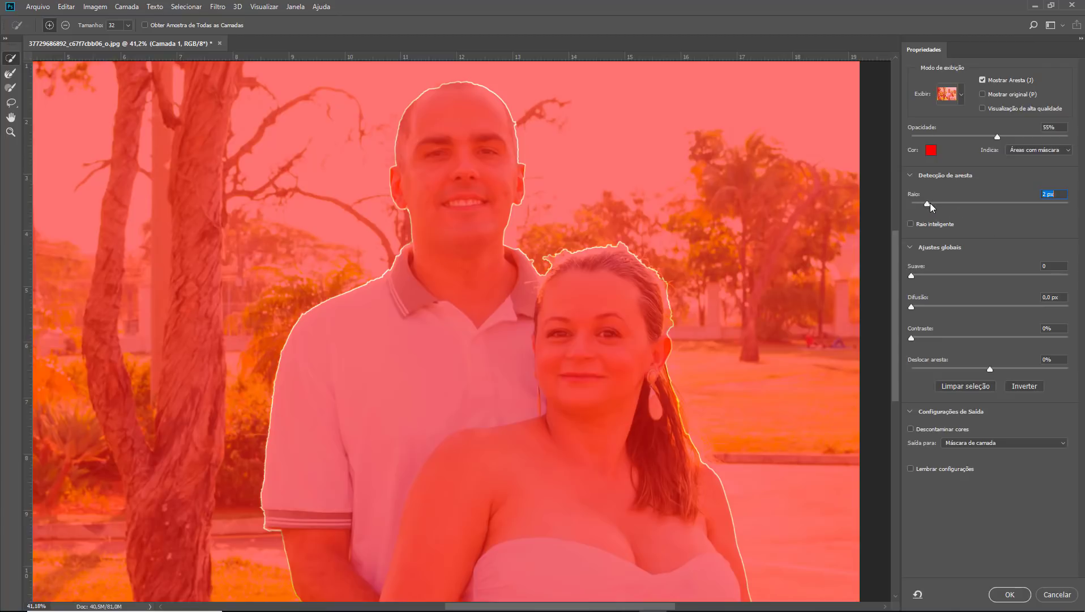
pyautogui.moveTo(931, 204); pyautogui.dragTo(945, 206)
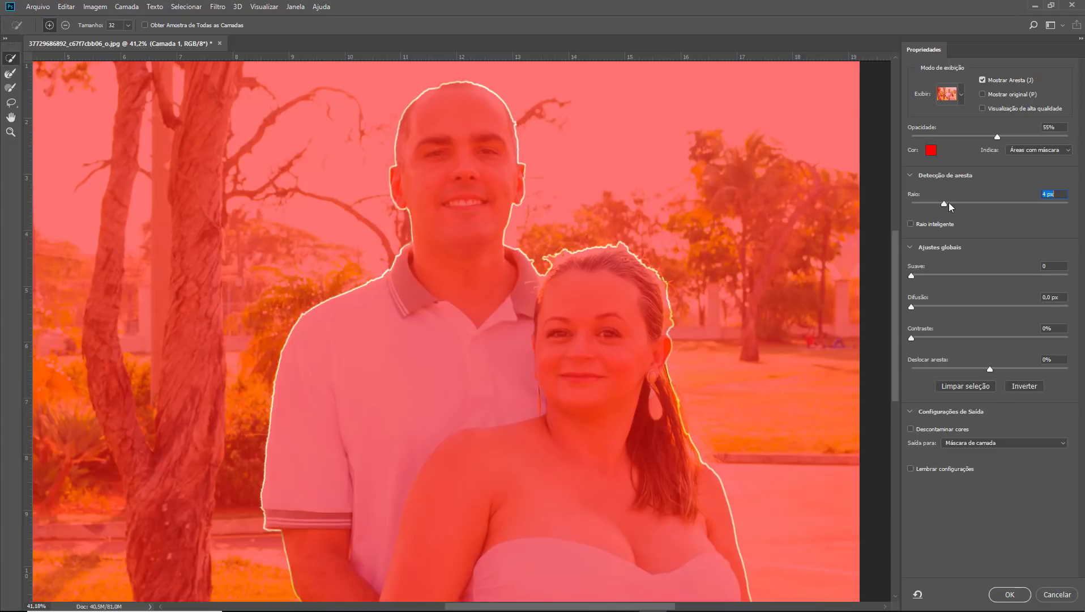
pyautogui.moveTo(943, 206); pyautogui.dragTo(935, 208)
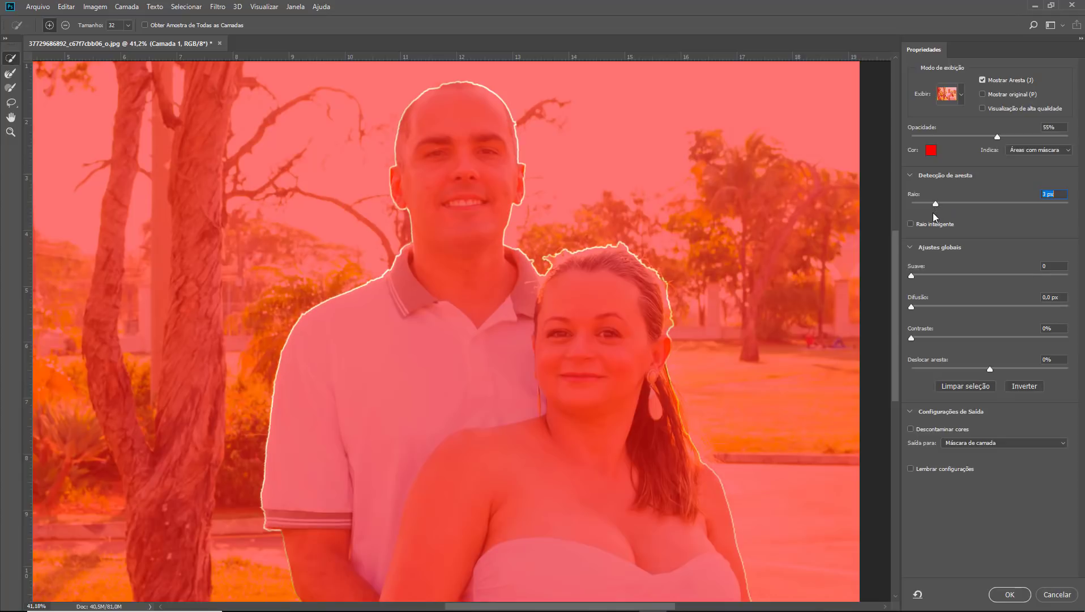
# - Refine the woman's hair edges with the Refine Edge Brush, then turn Mostrar Aresta off
pyautogui.click(10, 73)
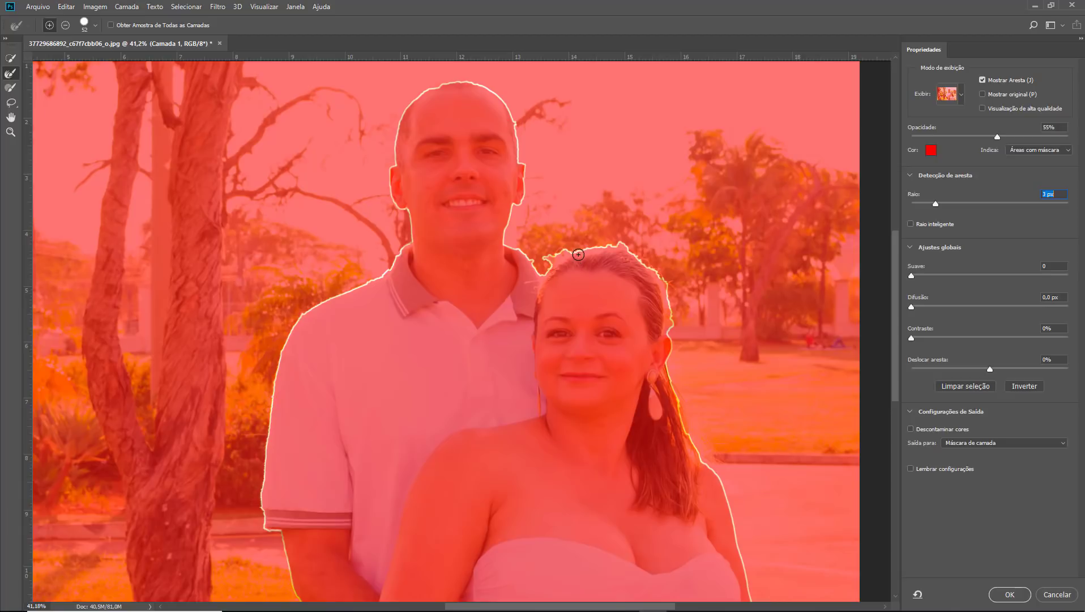
pyautogui.moveTo(577, 255); pyautogui.dragTo(613, 256)
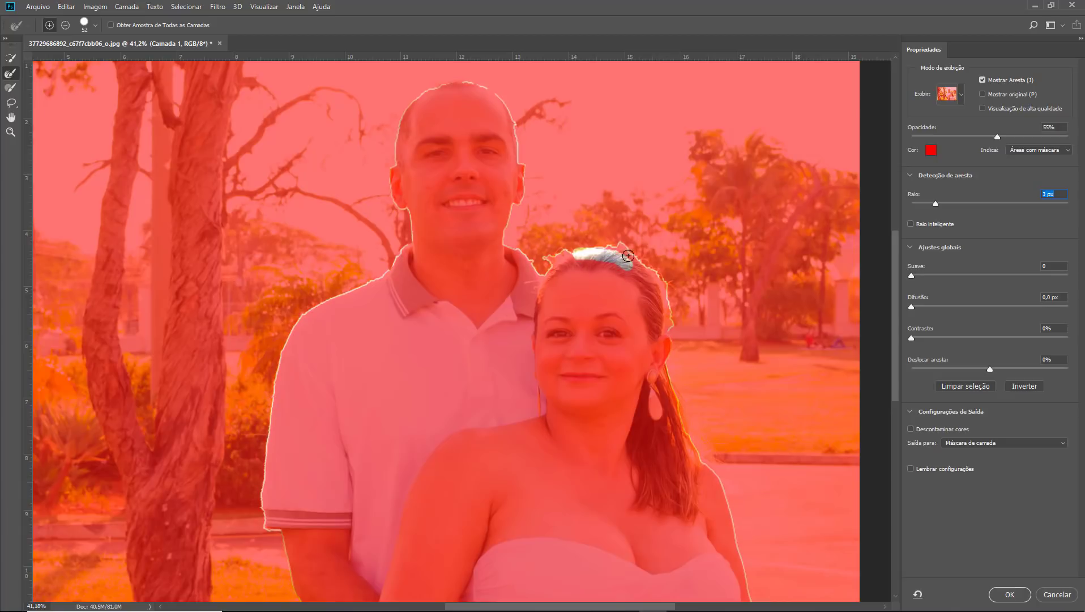
pyautogui.moveTo(613, 256); pyautogui.dragTo(659, 292)
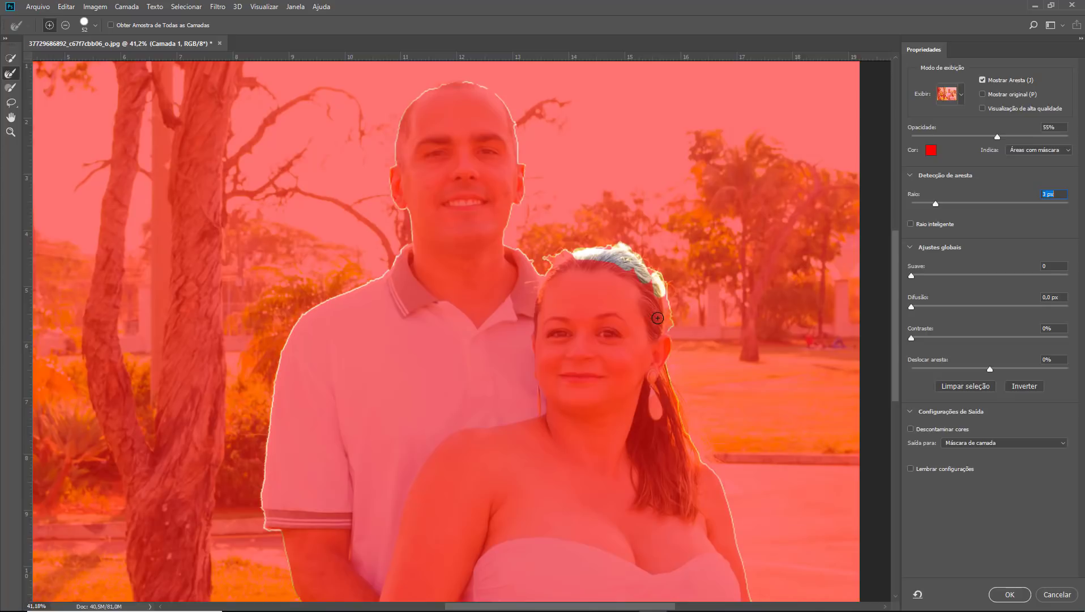
pyautogui.moveTo(574, 254); pyautogui.dragTo(580, 276)
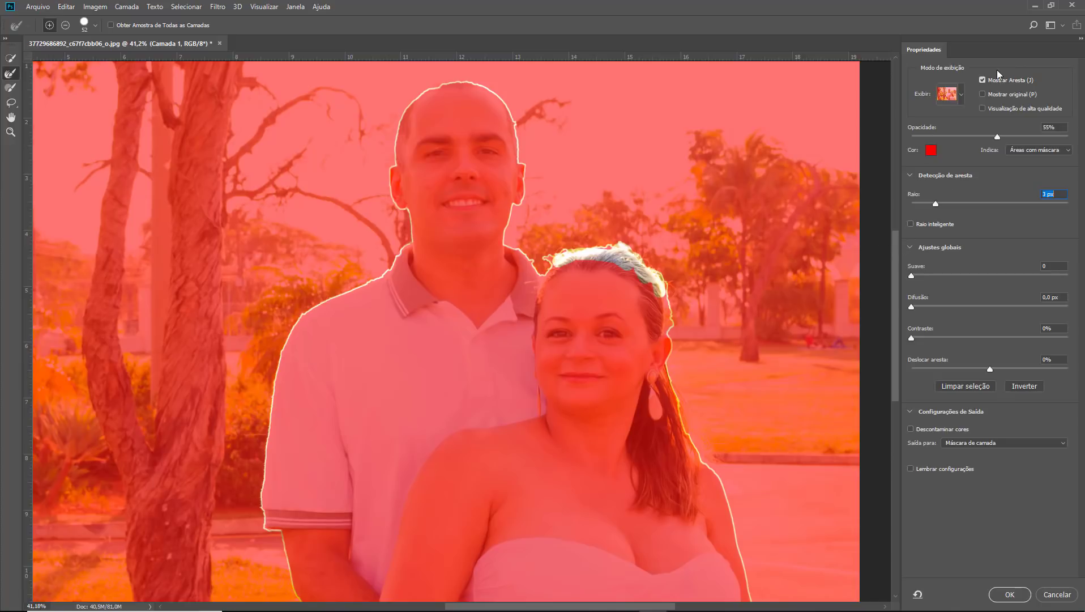
pyautogui.click(983, 81)
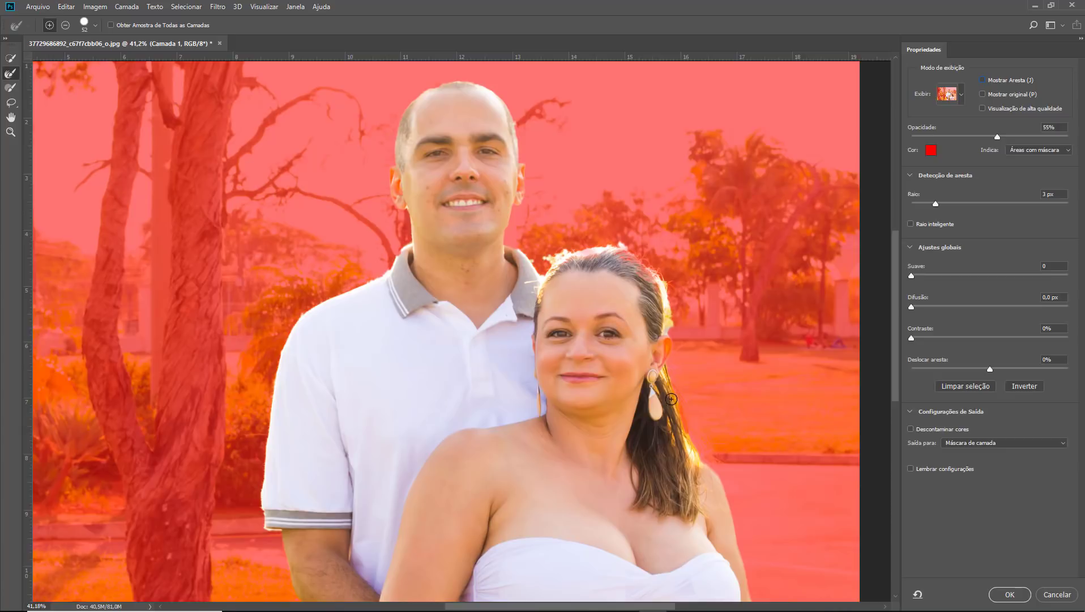
pyautogui.scroll(-2, 657, 382)
pyautogui.scroll(-4, 658, 382)
pyautogui.scroll(-5, 652, 378)
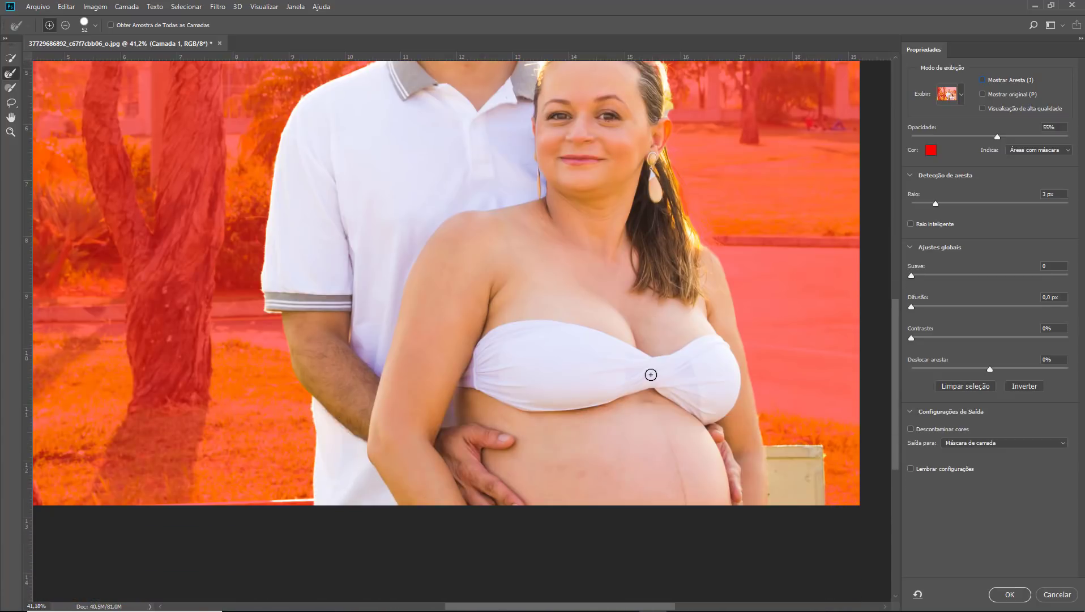
pyautogui.scroll(-1, 651, 374)
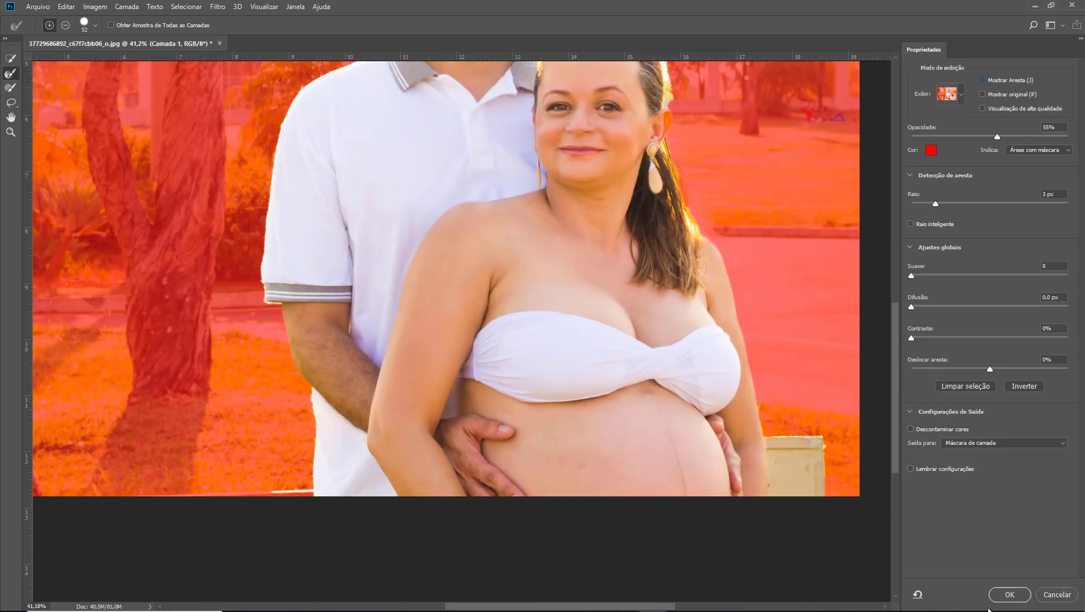
# - Output the selection as a layer mask on Camada 1 and view the mask alone
pyautogui.click(1006, 593)
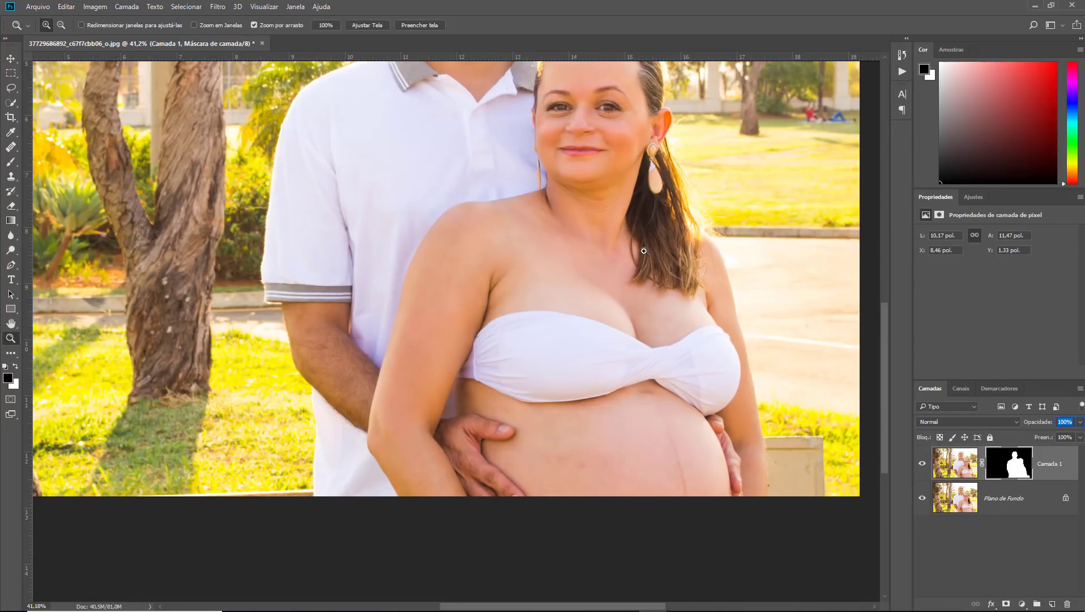
pyautogui.scroll(5, 607, 208)
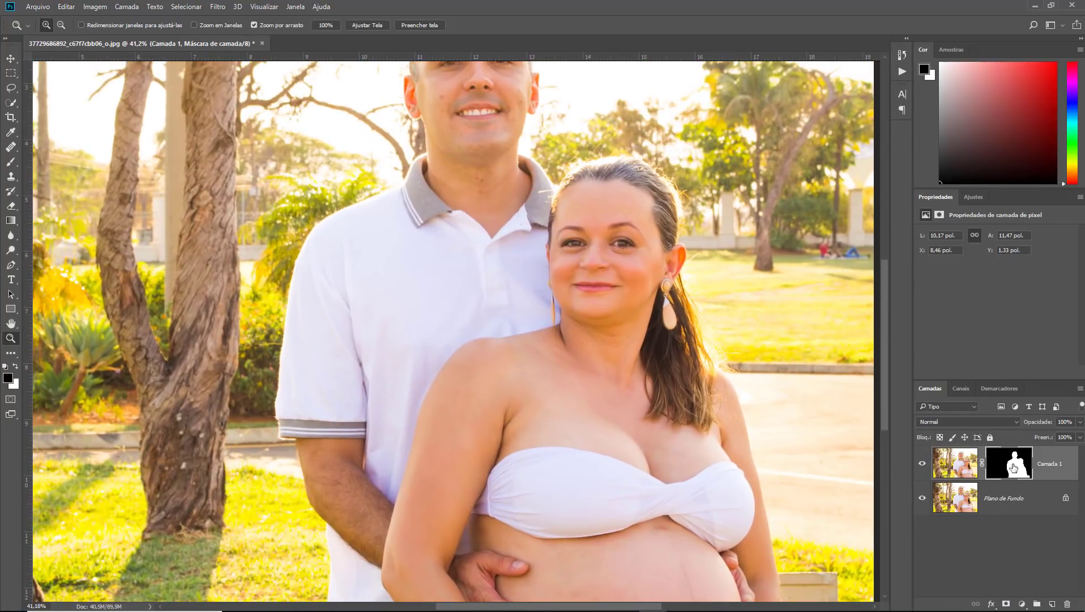
pyautogui.press('alt')
pyautogui.keyDown('alt'); pyautogui.click(1009, 462); pyautogui.keyUp('alt')
pyautogui.moveTo(608, 266); pyautogui.dragTo(527, 161)
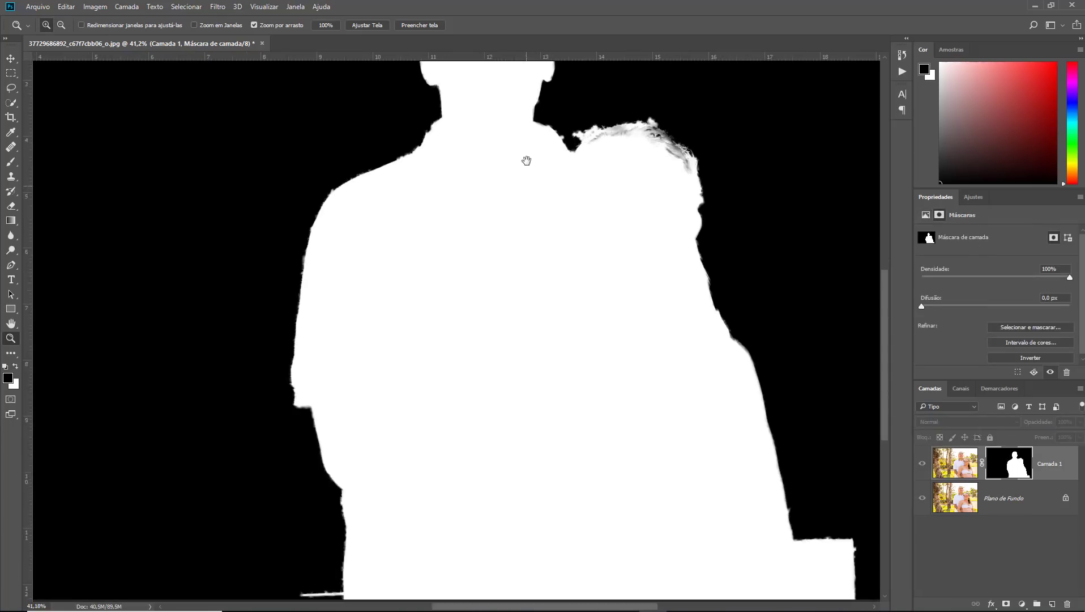
pyautogui.scroll(-5, 547, 319)
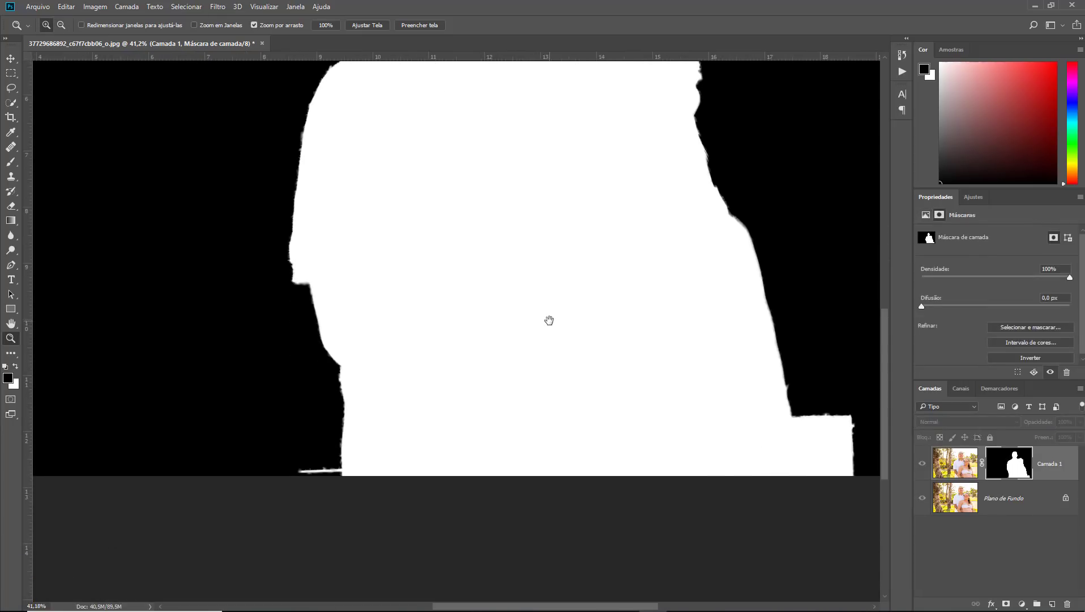
# - Paint black over the stray white line and pale hair specks on the mask
pyautogui.click(11, 162)
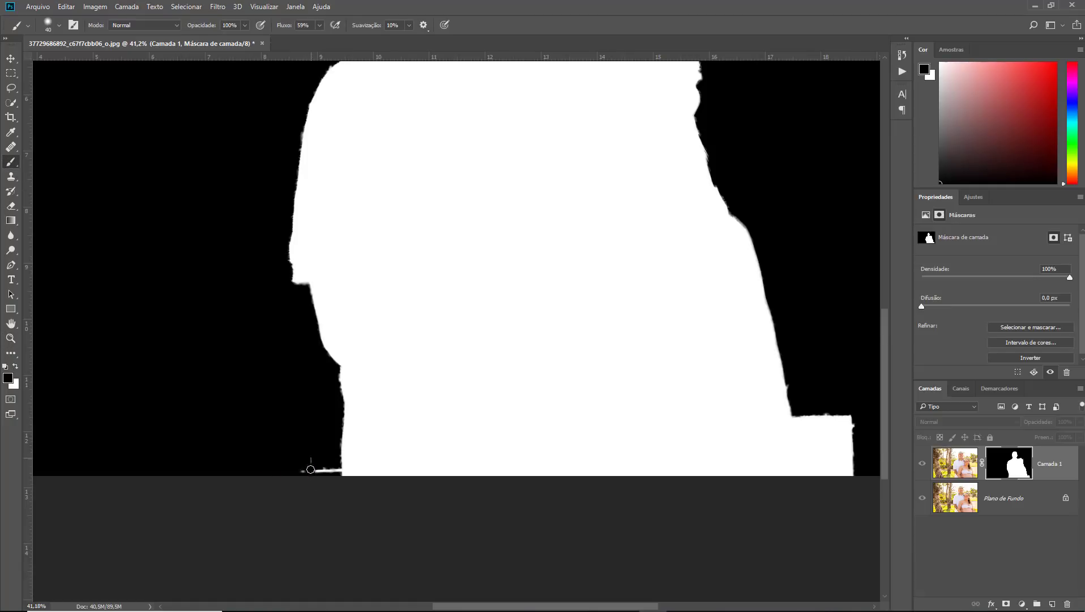
pyautogui.moveTo(309, 470); pyautogui.dragTo(336, 466)
pyautogui.scroll(5, 339, 419)
pyautogui.scroll(1, 373, 407)
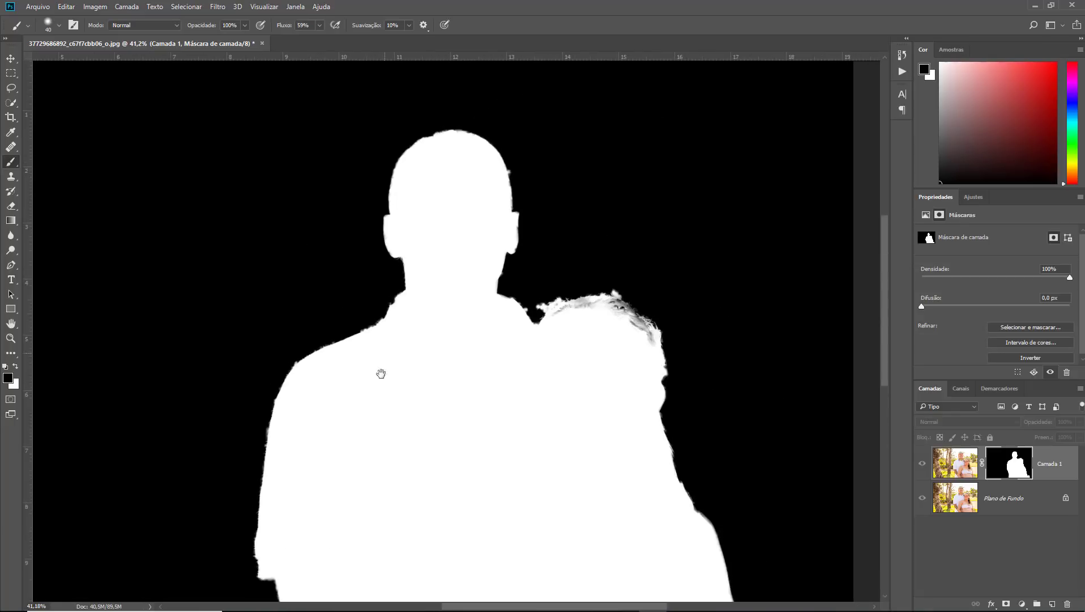
pyautogui.moveTo(381, 373); pyautogui.dragTo(373, 405)
pyautogui.moveTo(531, 333); pyautogui.dragTo(535, 334)
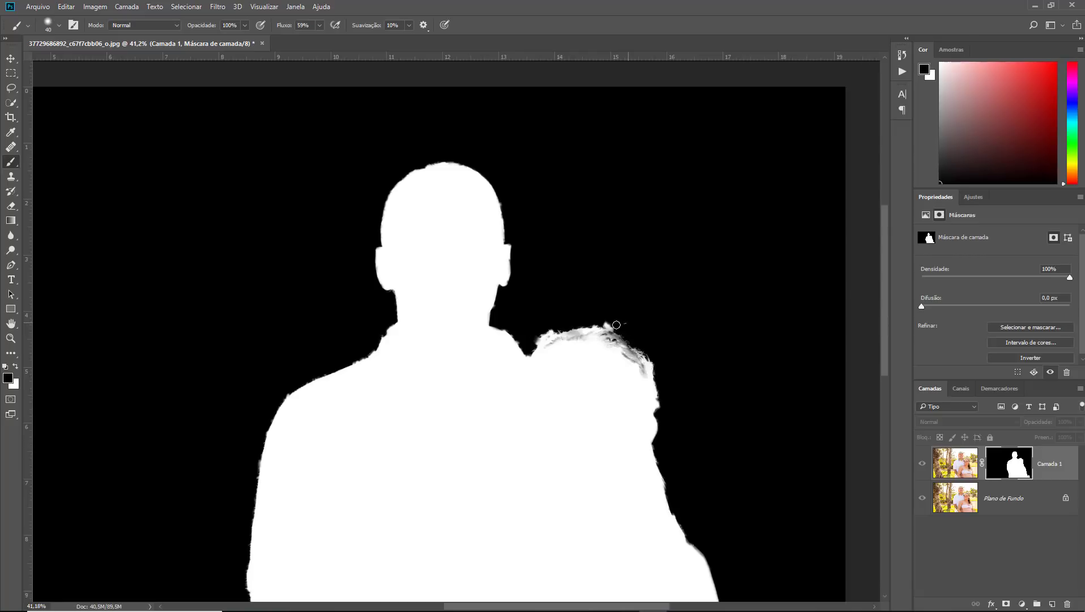
pyautogui.moveTo(616, 324); pyautogui.dragTo(585, 323)
# - Return to the full photo view and duplicate Plano de Fundo as Plano de Fundo copiar
pyautogui.keyDown('alt'); pyautogui.click(1012, 468); pyautogui.keyUp('alt')
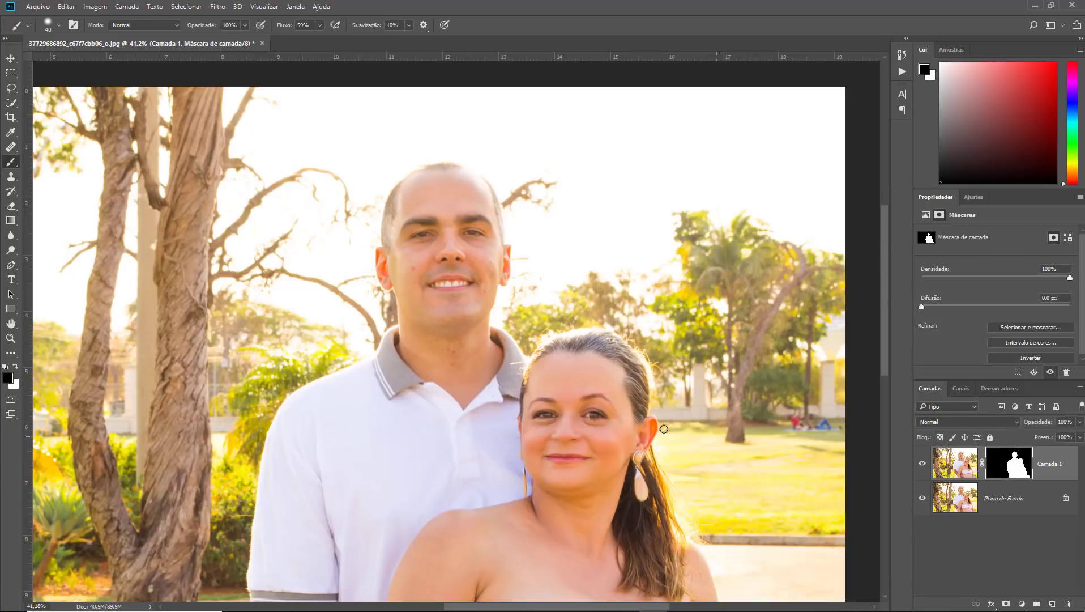
pyautogui.hotkey('ctrl', '0')
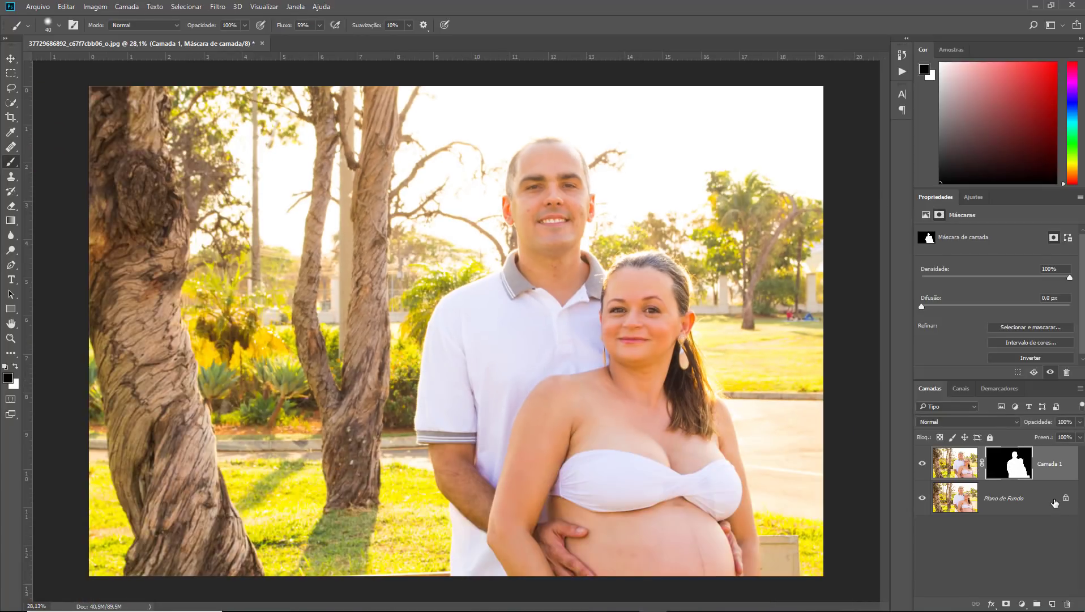
pyautogui.click(968, 504)
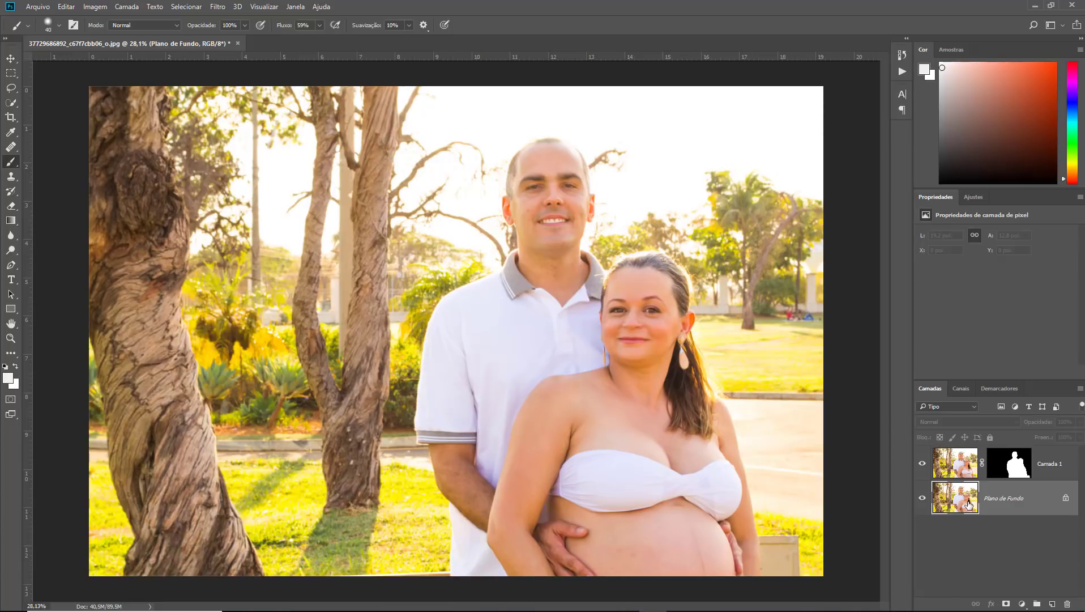
pyautogui.hotkey('ctrl', 'j')
pyautogui.moveTo(969, 503); pyautogui.dragTo(1018, 468)
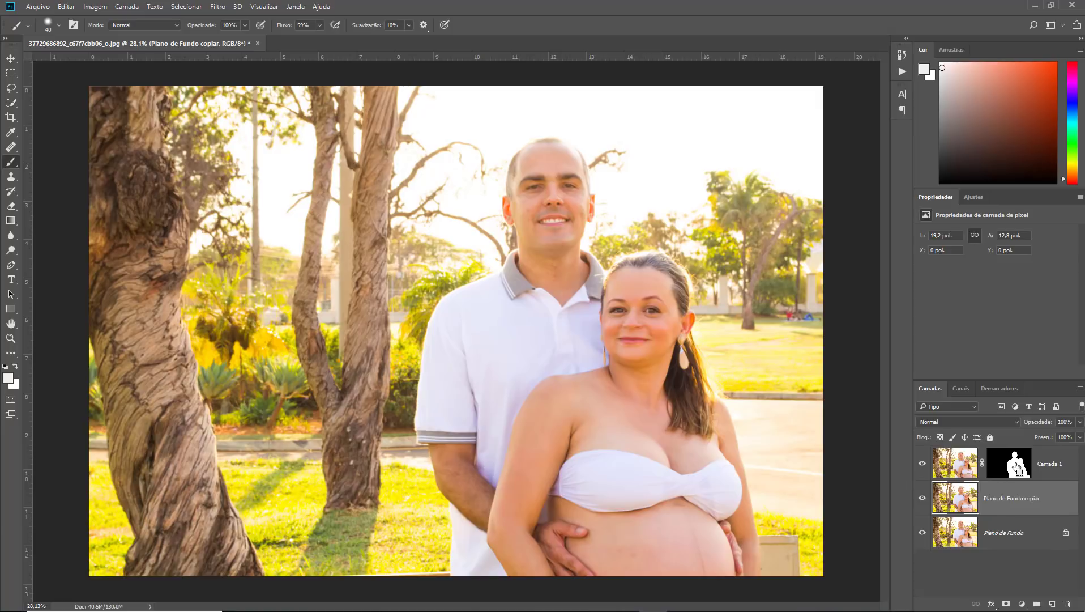
# - Load Camada 1's mask as a selection and content-aware fill it on Plano de Fundo copiar
pyautogui.keyDown('ctrl'); pyautogui.click(1017, 468); pyautogui.keyUp('ctrl')
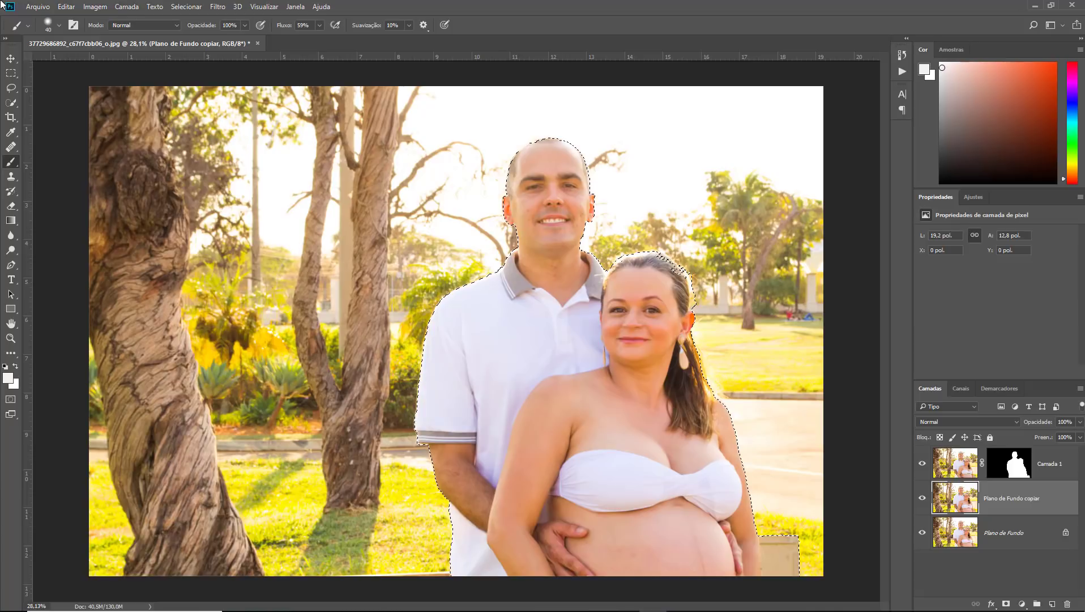
pyautogui.click(74, 7)
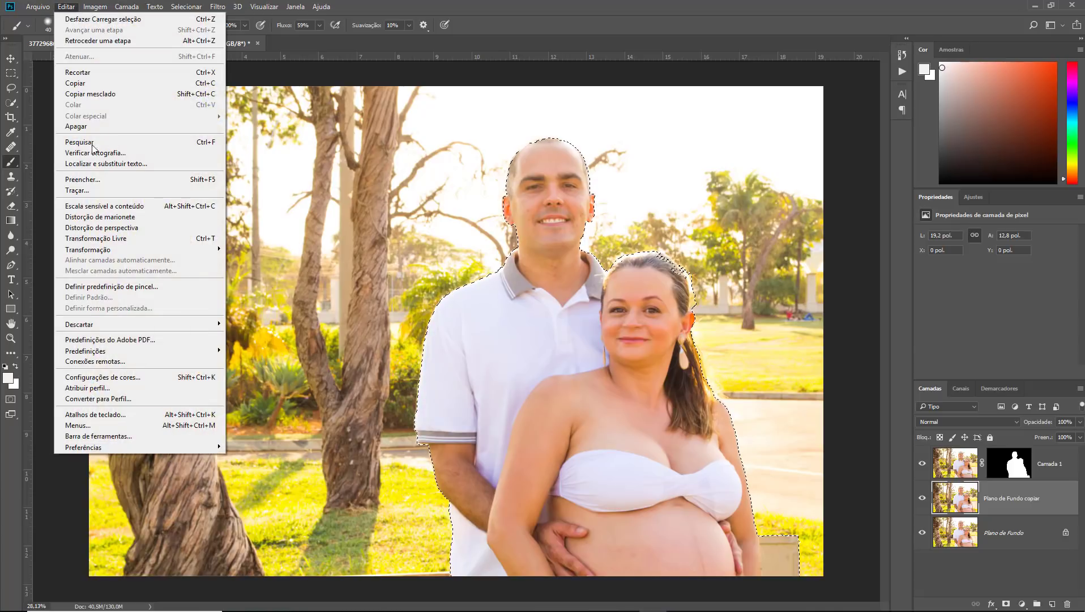
pyautogui.click(97, 179)
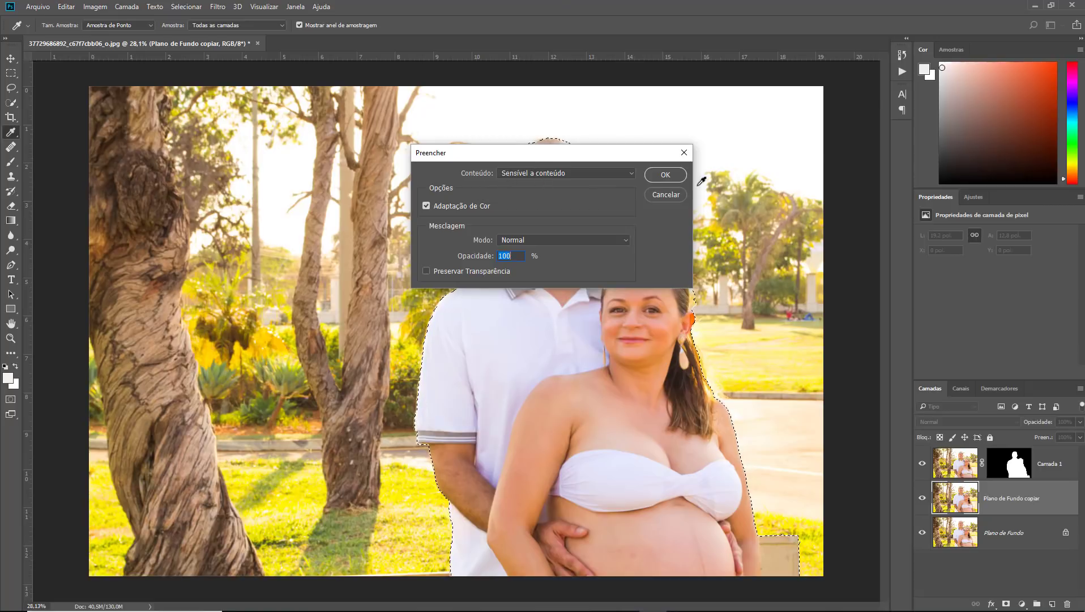
pyautogui.press('b')
pyautogui.click(668, 175)
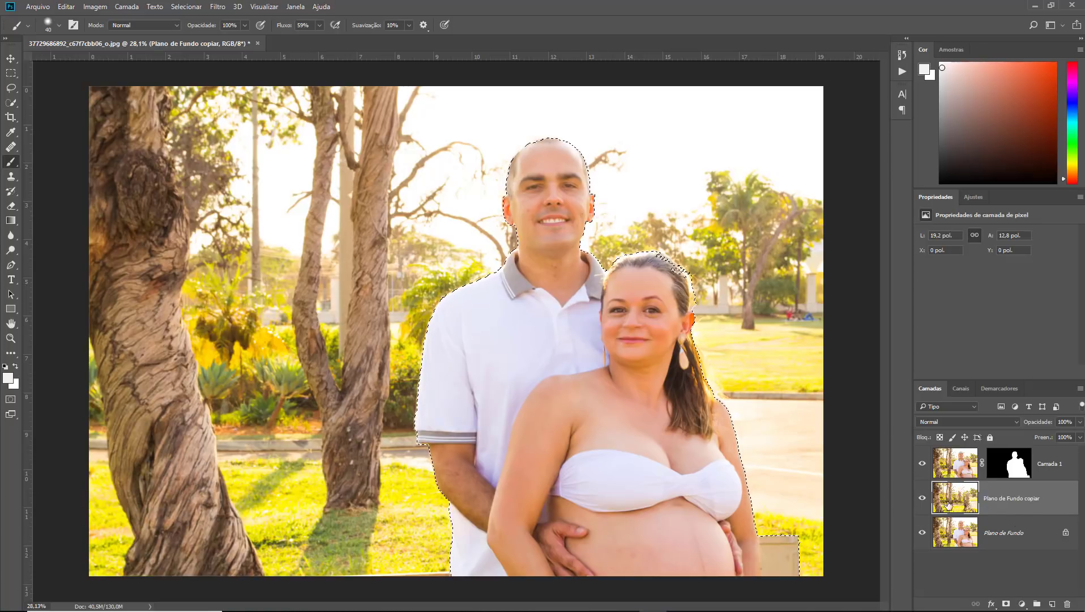
# - Hide Camada 1, undo the content-aware fill, and reload the couple's mask as a selection
pyautogui.click(923, 465)
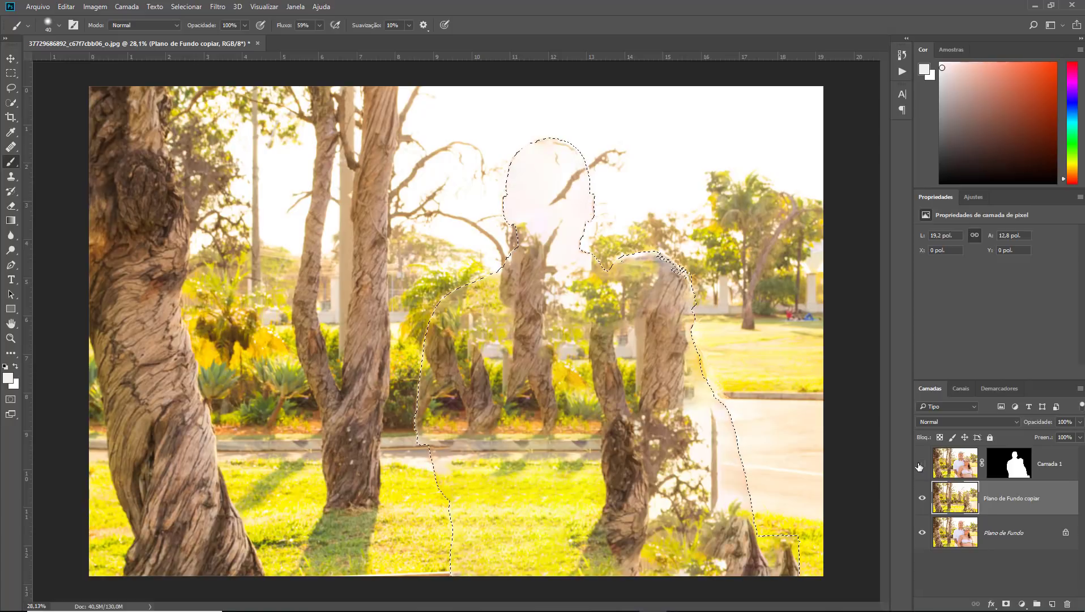
pyautogui.hotkey('ctrl', 'd')
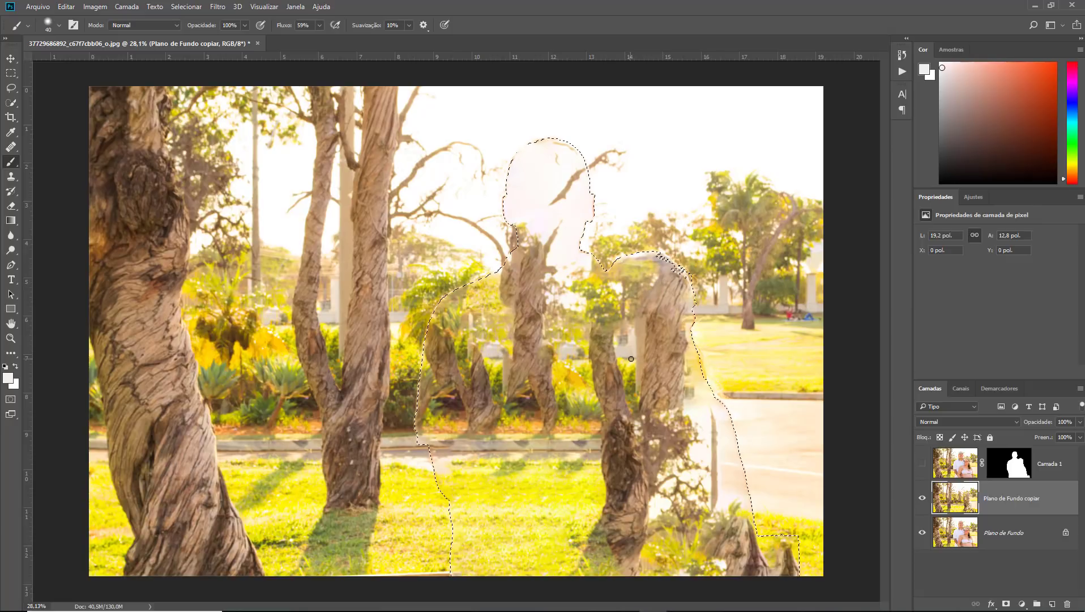
pyautogui.hotkey('ctrl', 'z')
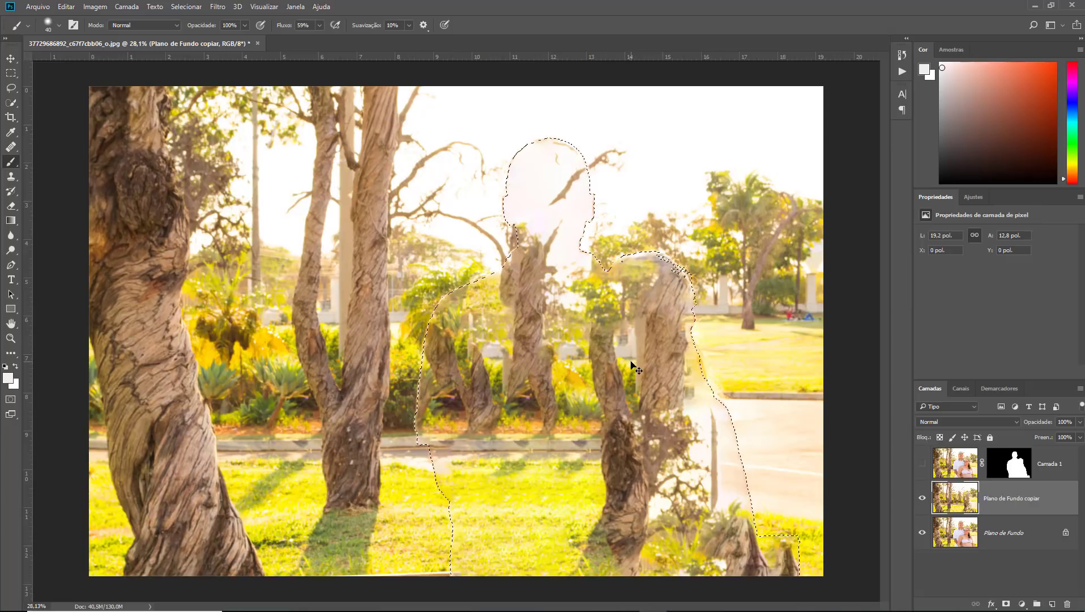
pyautogui.hotkey('ctrl', 'z')
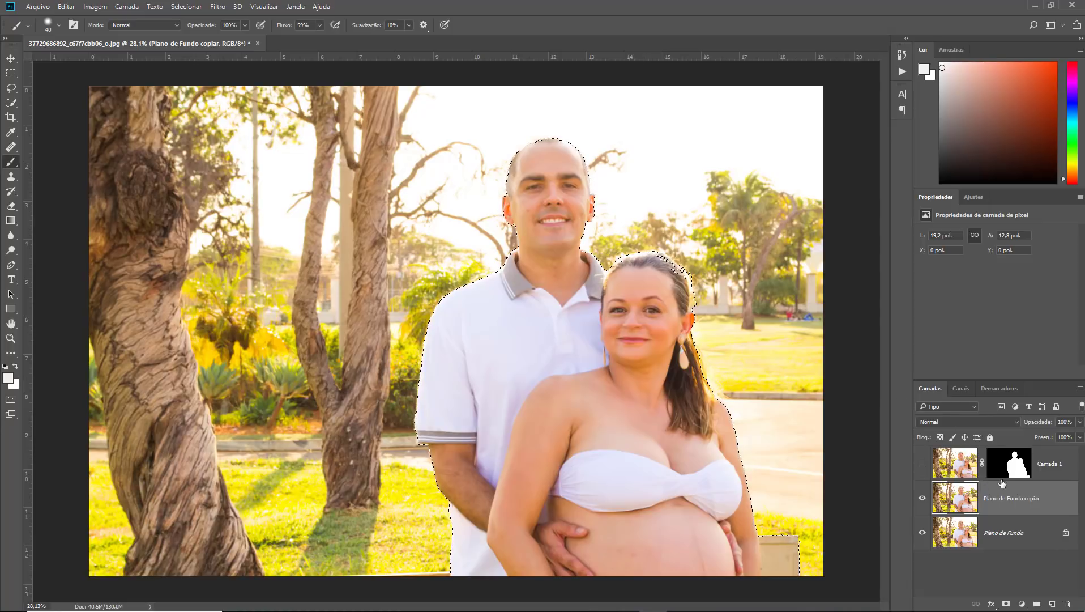
pyautogui.hotkey('ctrl', 'd')
pyautogui.keyDown('ctrl'); pyautogui.click(1015, 470); pyautogui.keyUp('ctrl')
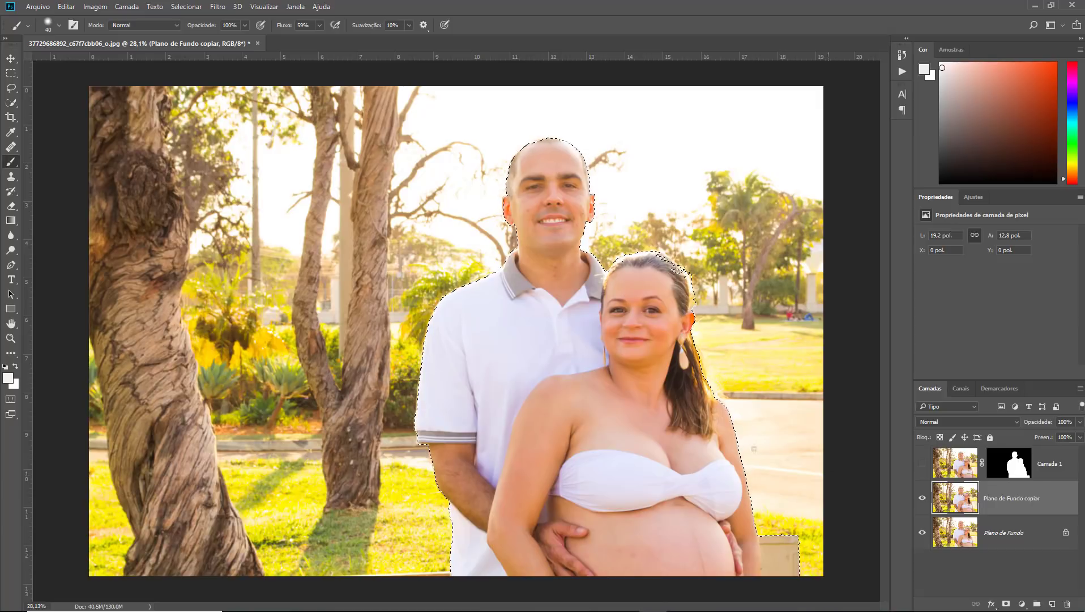
# - Expand the couple's selection by 15 pixels with Selecionar > Modificar > Expandir
pyautogui.click(186, 6)
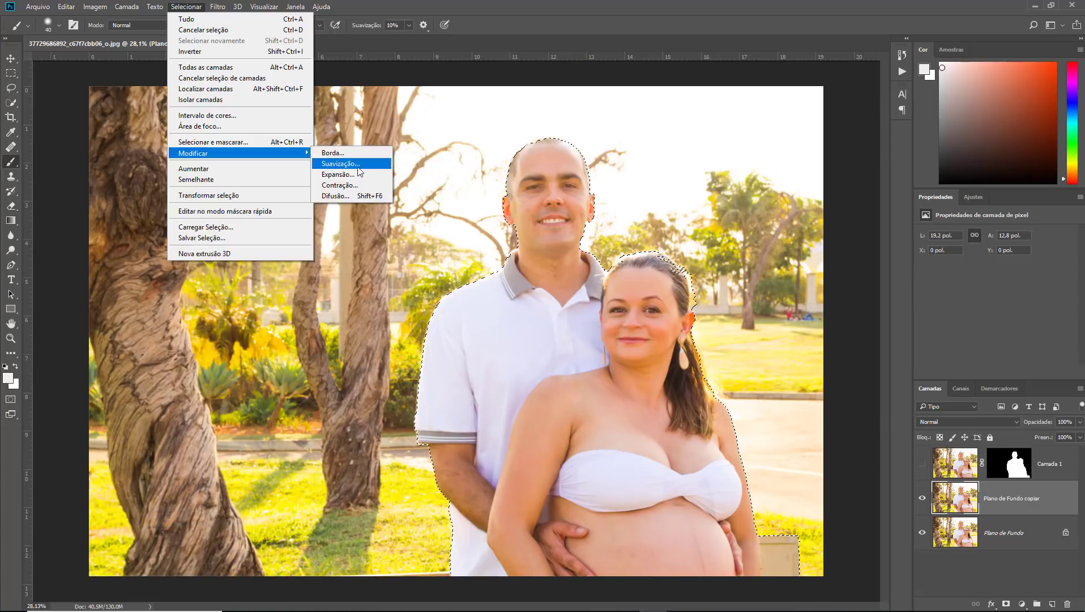
pyautogui.click(354, 174)
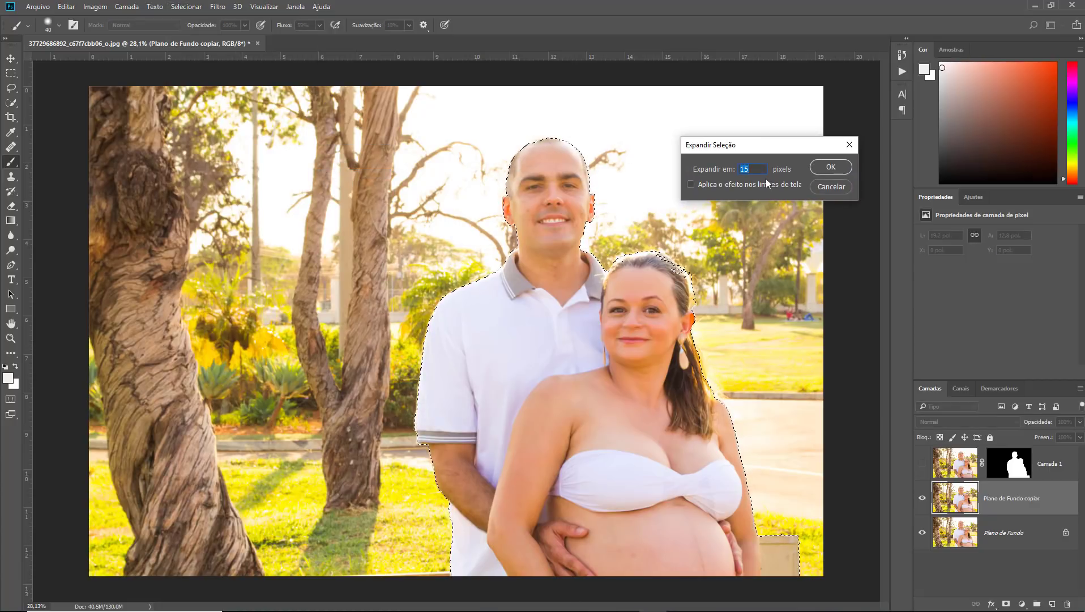
pyautogui.press('Return')
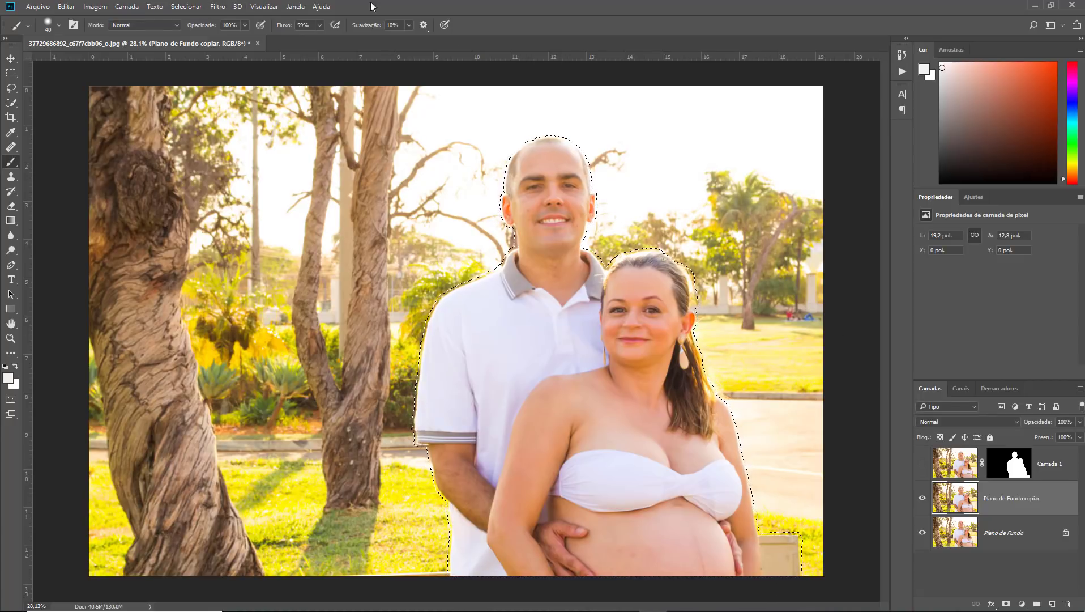
# - Content-aware fill the expanded couple selection on the background copy, then deselect
pyautogui.click(75, 6)
pyautogui.click(111, 179)
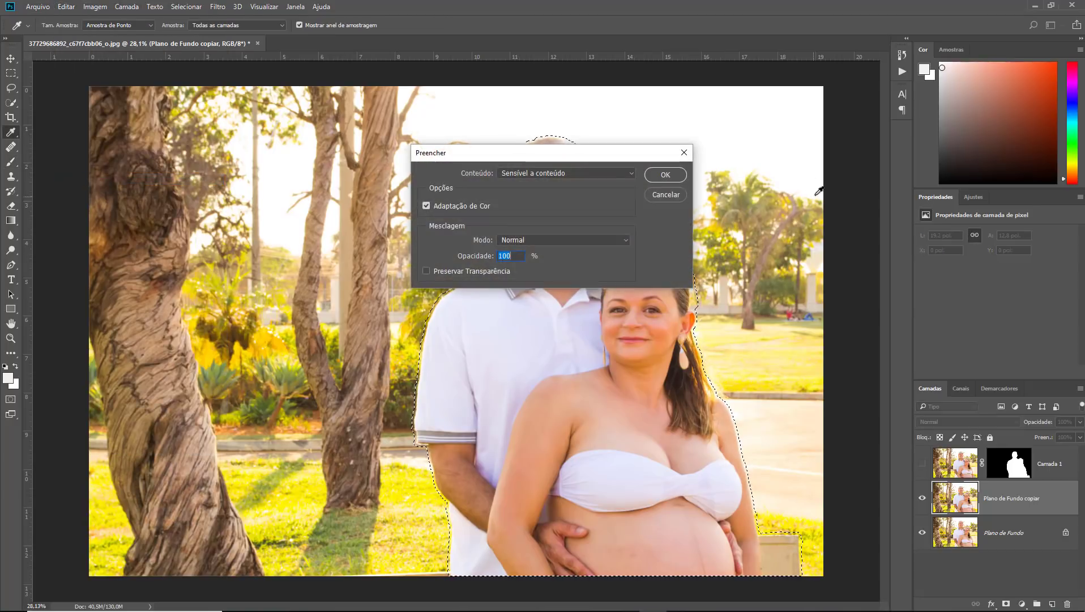
pyautogui.click(665, 175)
pyautogui.press('b')
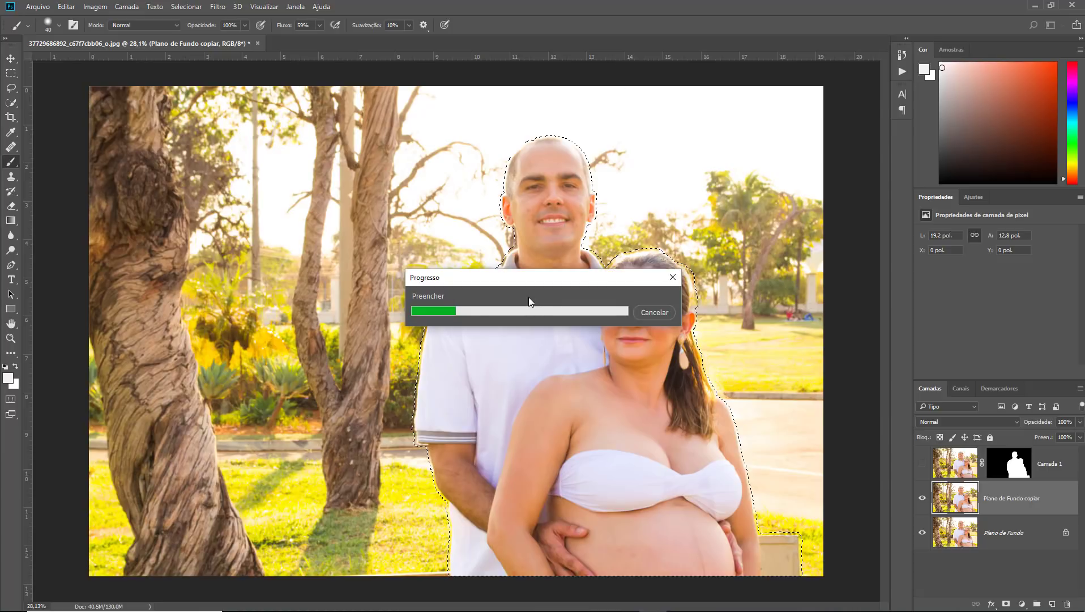
pyautogui.moveTo(528, 276); pyautogui.dragTo(579, 89)
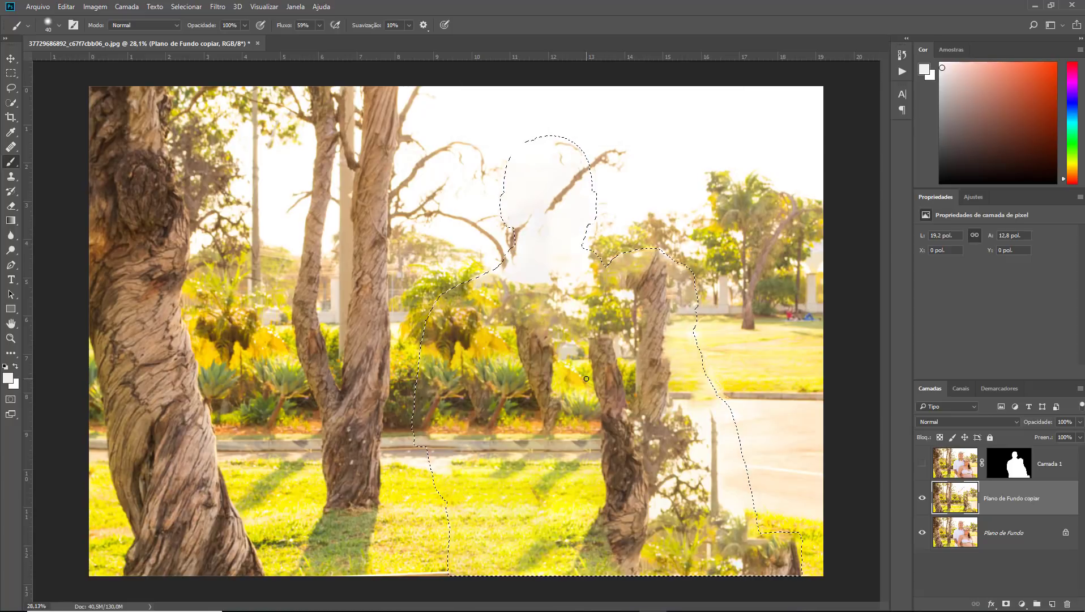
pyautogui.hotkey('ctrl', 'd')
# - Hide Plano de Fundo, toggle the couple layer to inspect the fill, and start Lens Blur
pyautogui.click(922, 463)
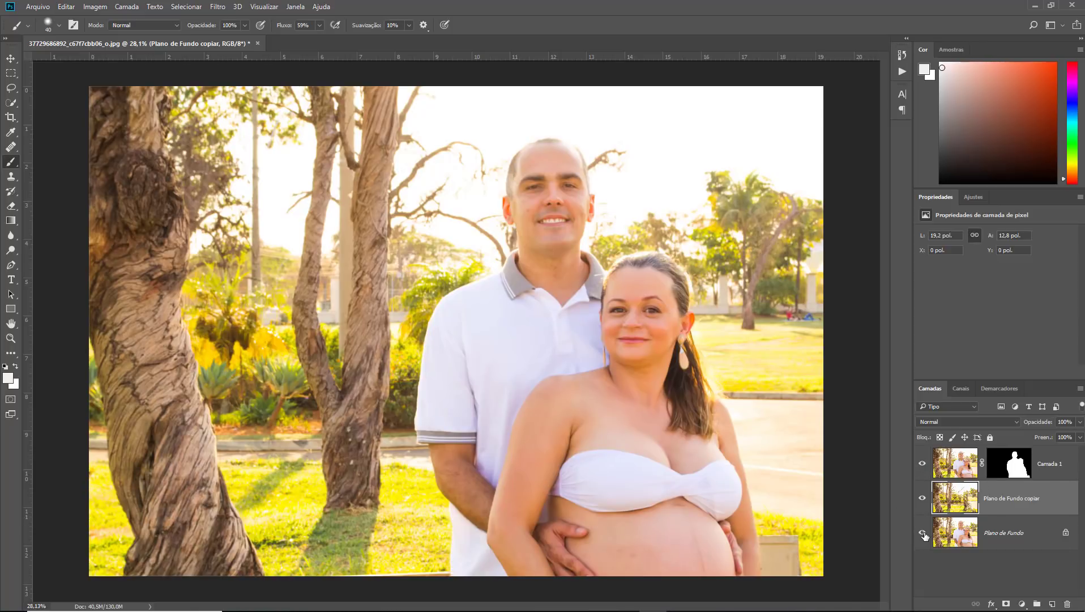
pyautogui.click(922, 533)
pyautogui.click(922, 464)
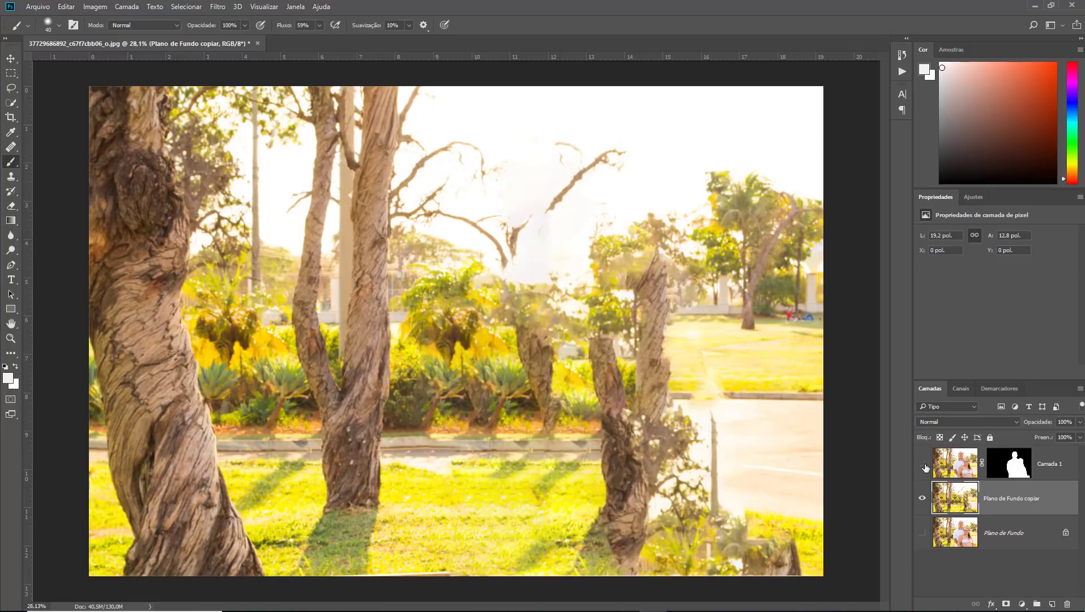
pyautogui.click(924, 463)
pyautogui.click(922, 463)
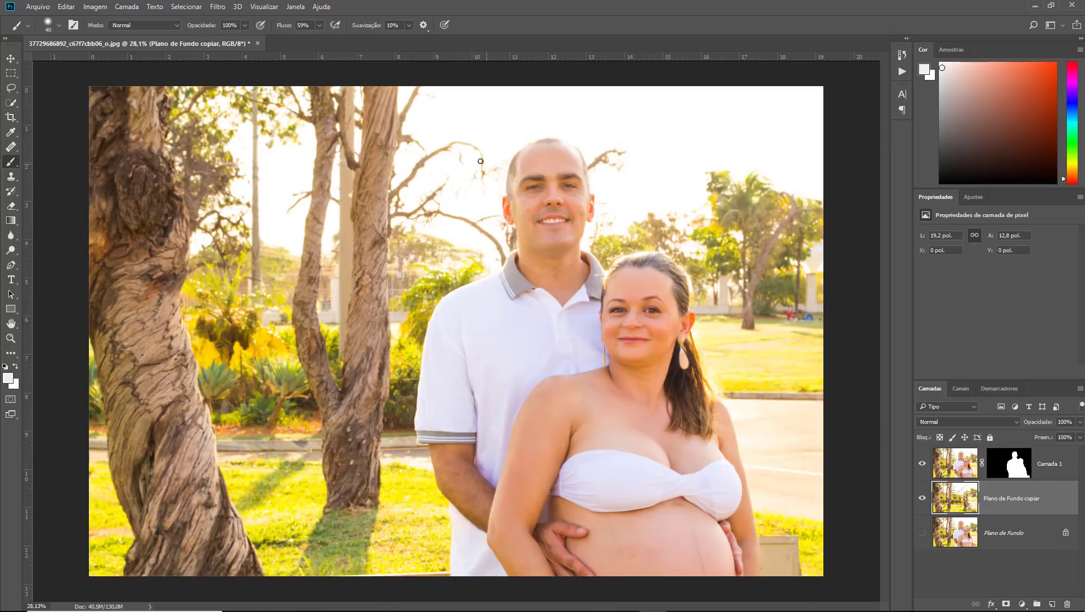
pyautogui.click(218, 7)
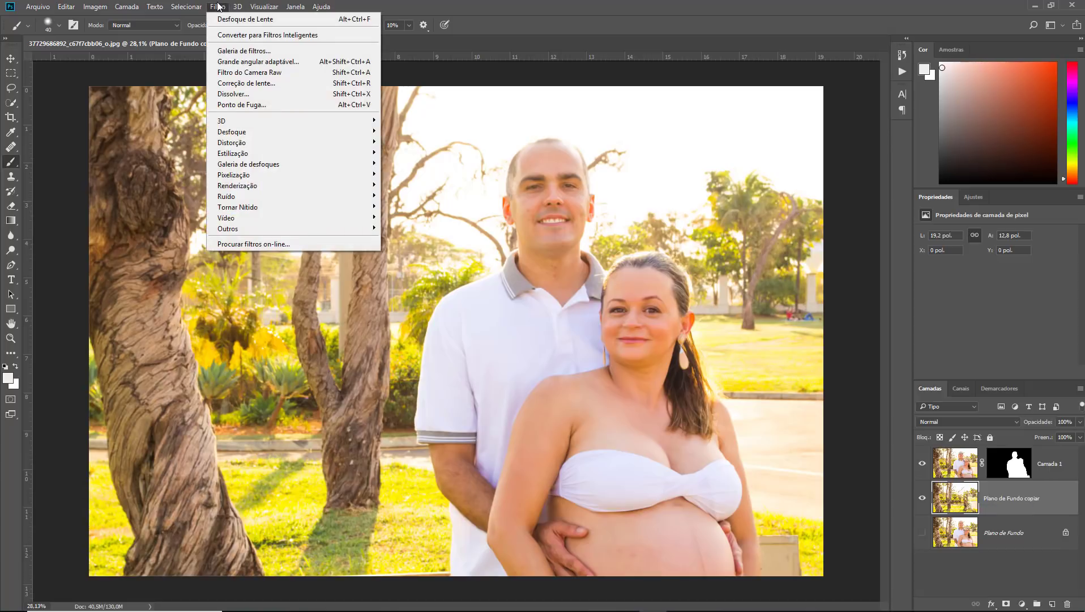
pyautogui.moveTo(246, 132)
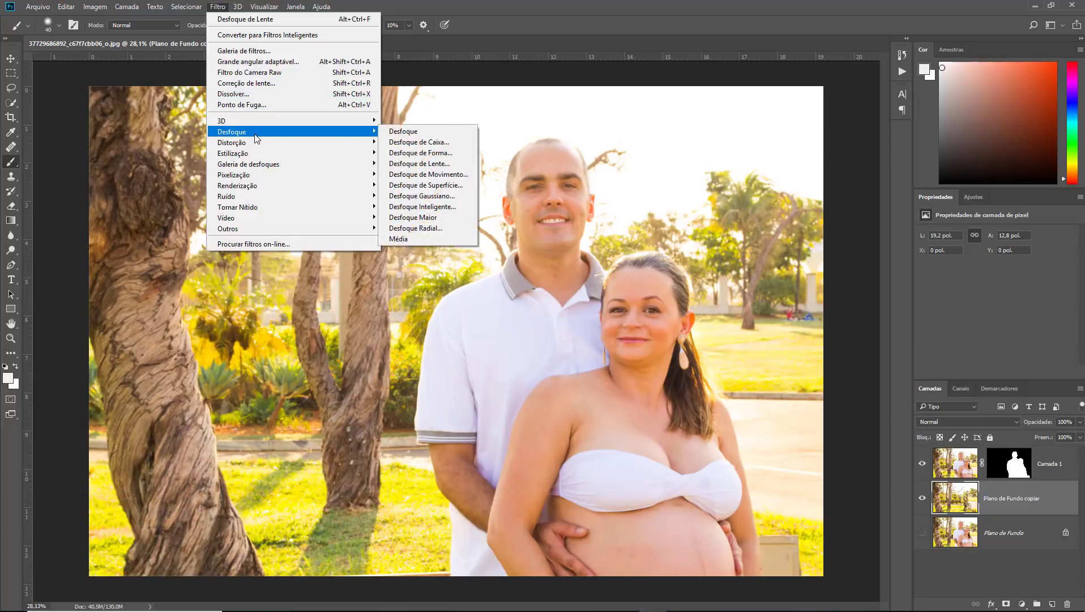
pyautogui.click(450, 164)
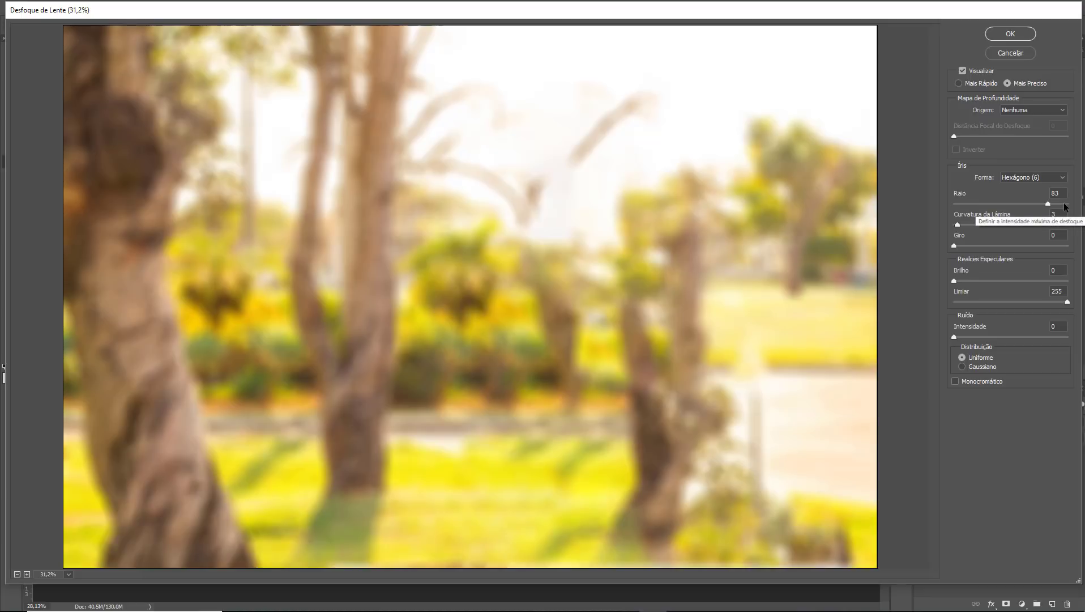
# - Apply Lens Blur to the background copy at radius 46
pyautogui.moveTo(1046, 203); pyautogui.dragTo(1003, 207)
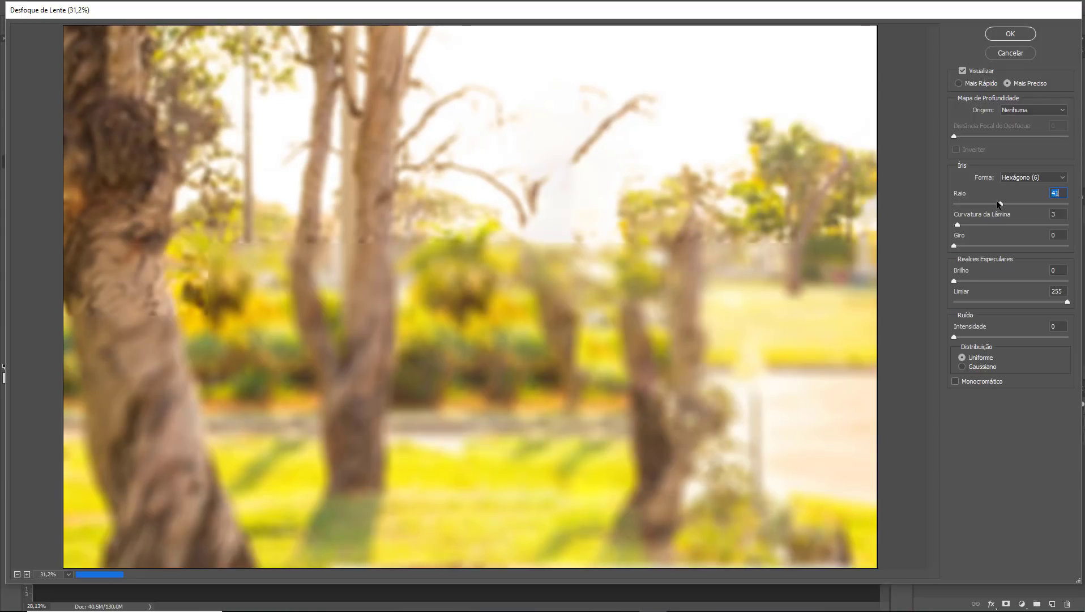
pyautogui.moveTo(999, 204); pyautogui.dragTo(997, 204)
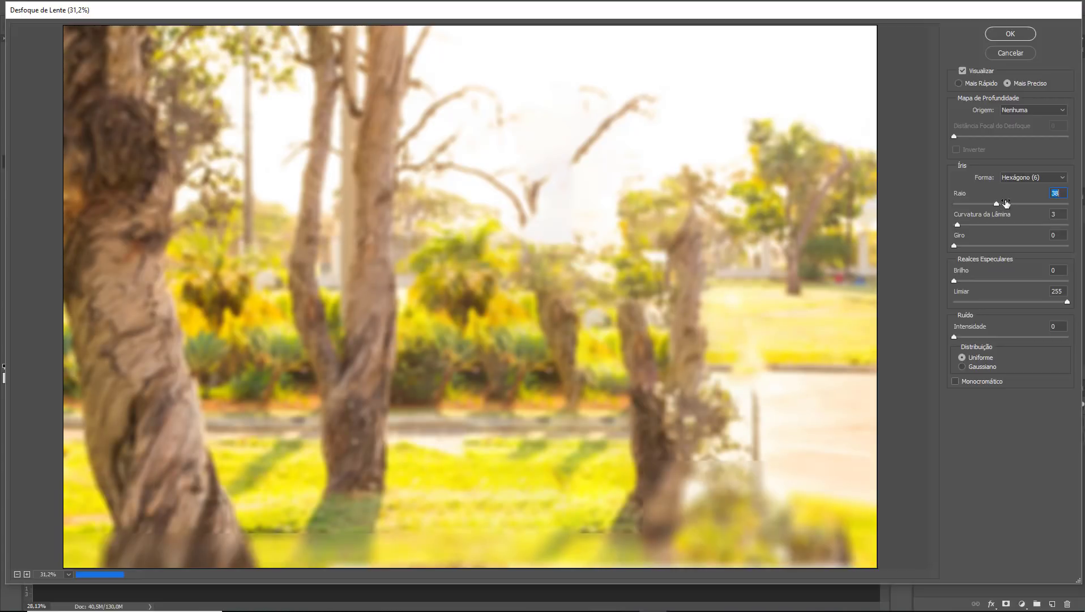
pyautogui.click(1005, 204)
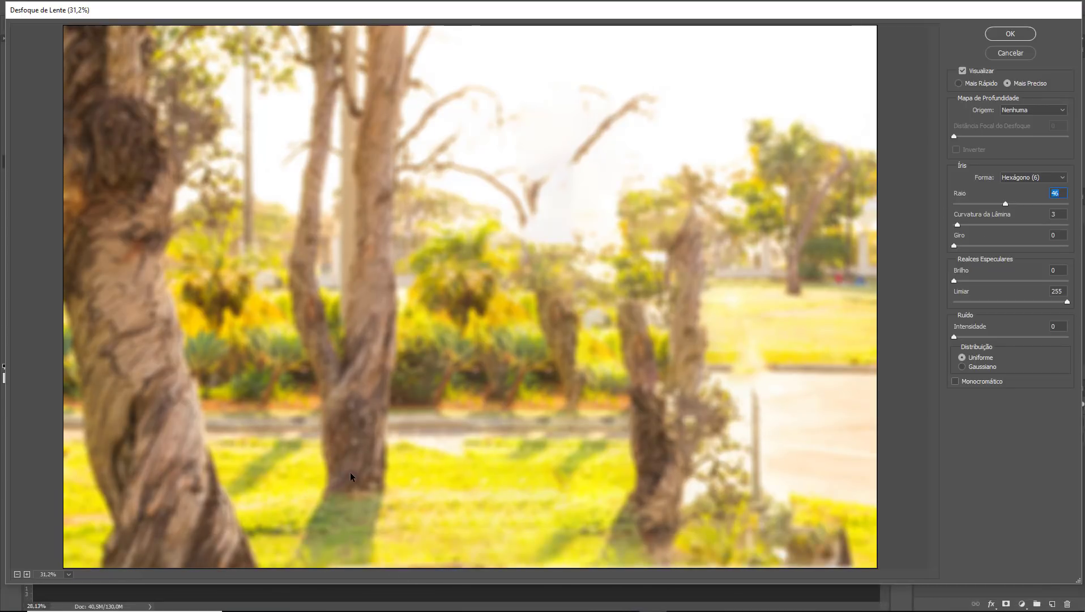
pyautogui.click(1002, 36)
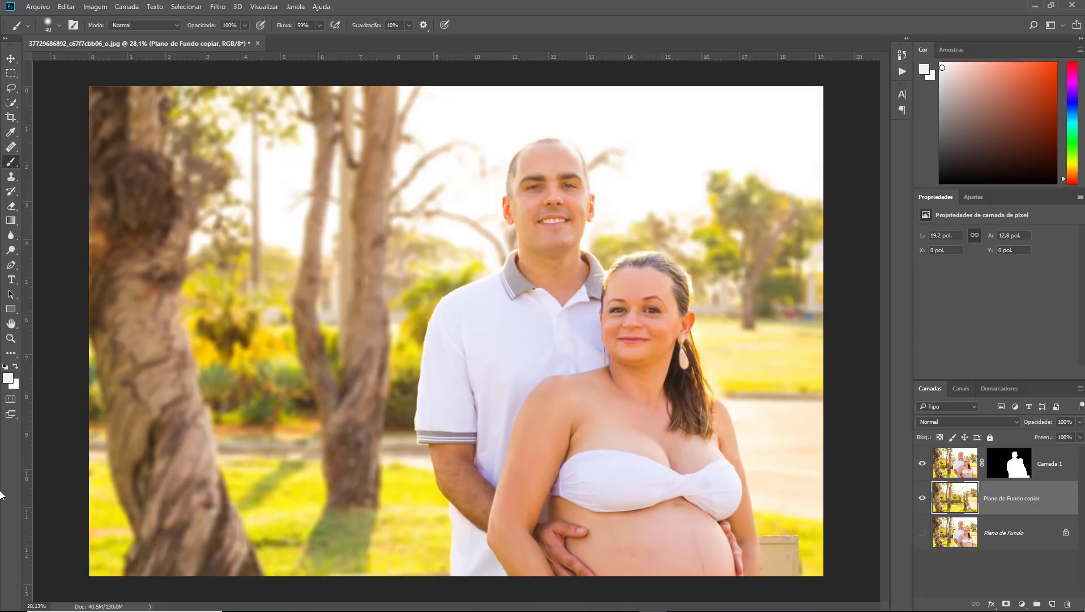
pyautogui.click(10, 338)
pyautogui.moveTo(526, 274)
pyautogui.mouseDown()
pyautogui.moveTo(520, 311)
pyautogui.moveTo(505, 309)
pyautogui.mouseUp()
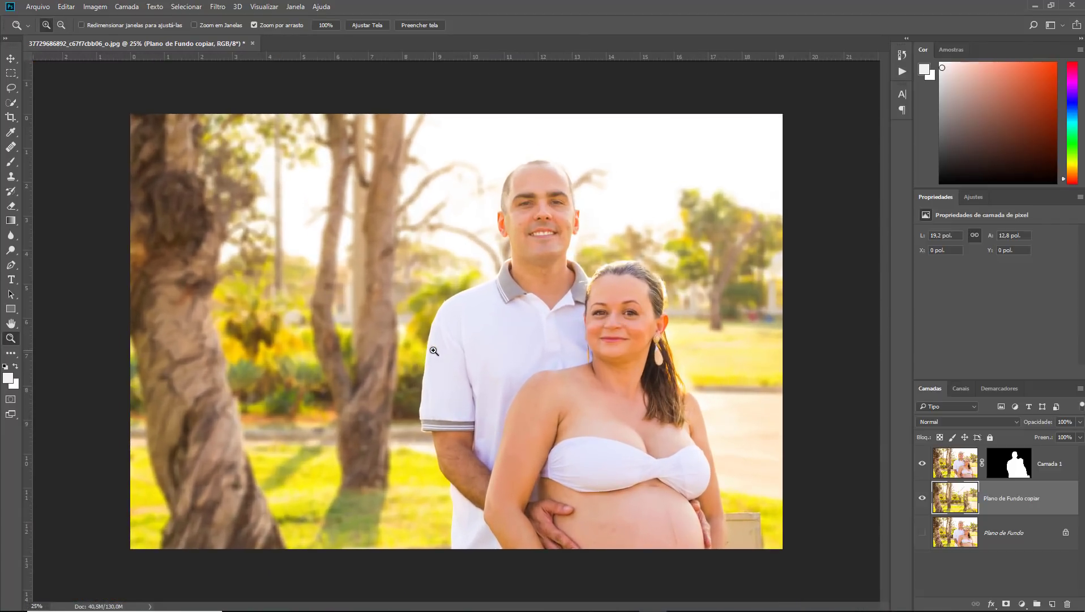
pyautogui.click(434, 351)
pyautogui.click(404, 419)
pyautogui.click(411, 453)
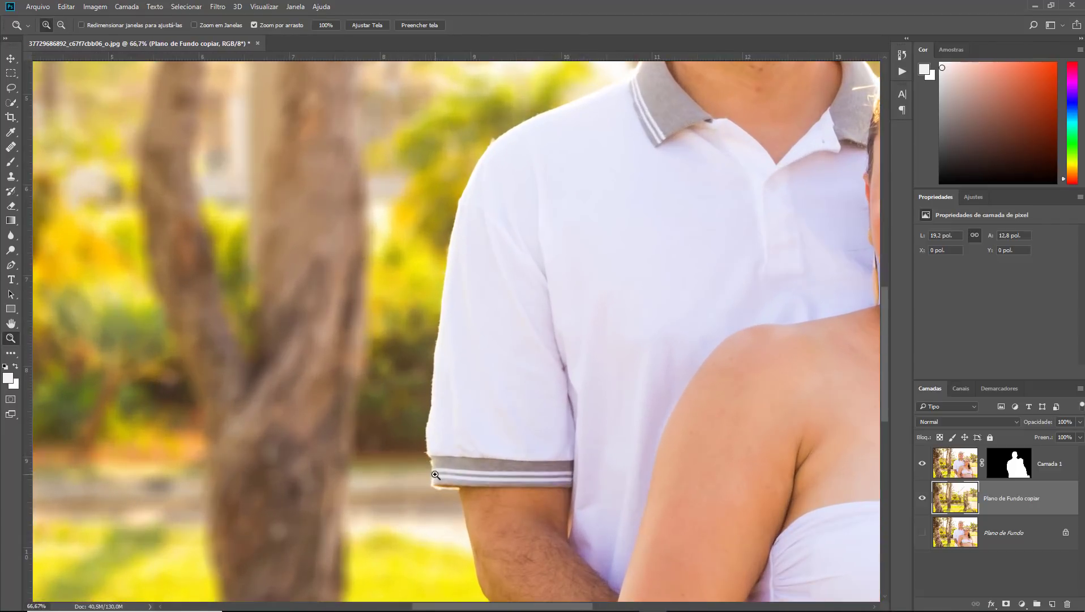
pyautogui.click(435, 475)
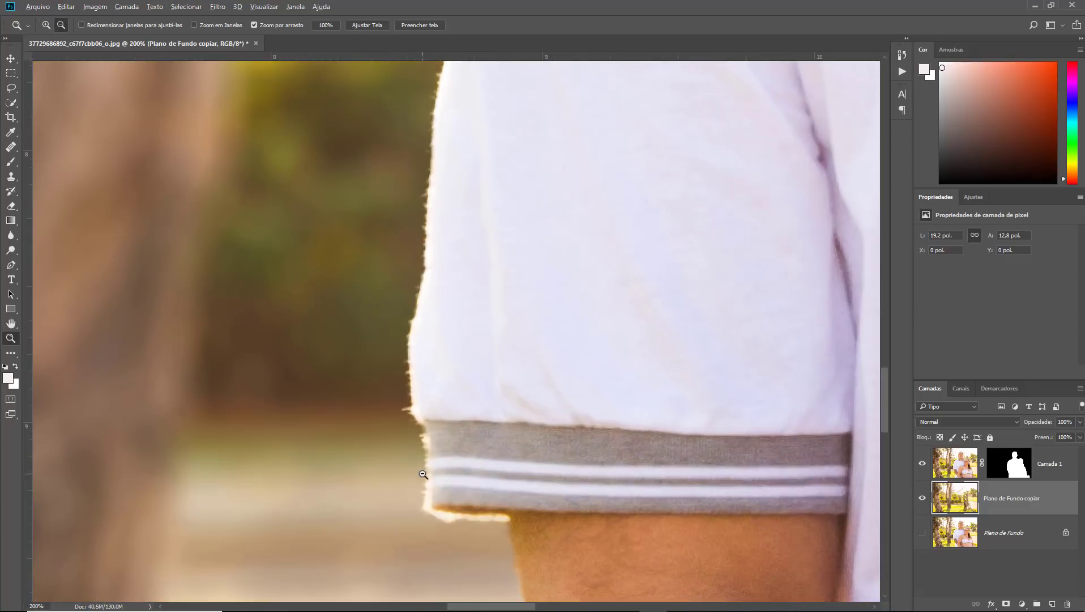
pyautogui.keyDown('alt'); pyautogui.click(423, 474); pyautogui.keyUp('alt')
pyautogui.click(424, 460)
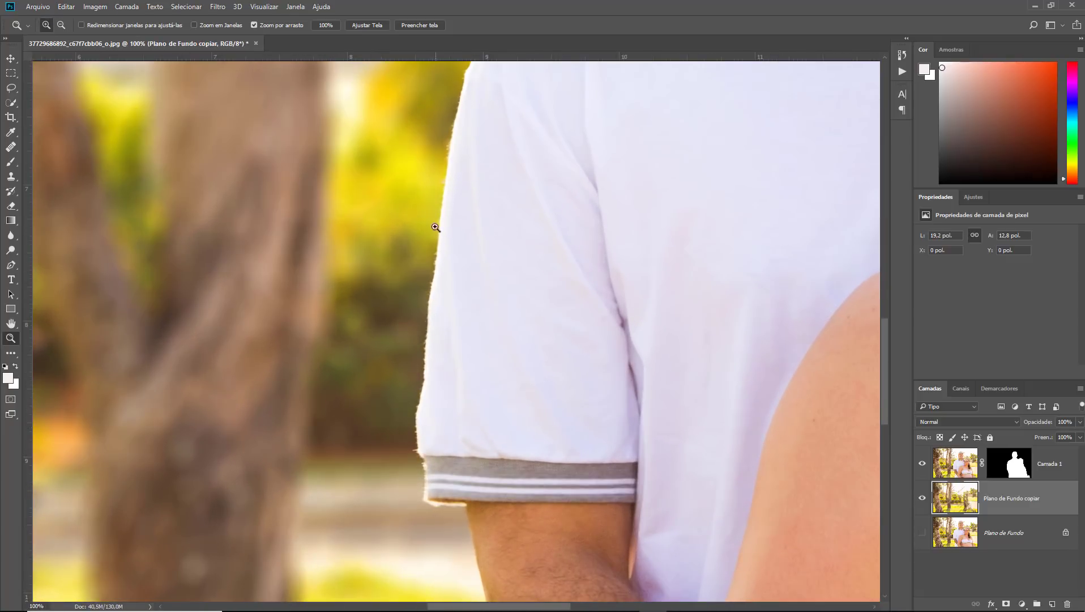
pyautogui.click(441, 263)
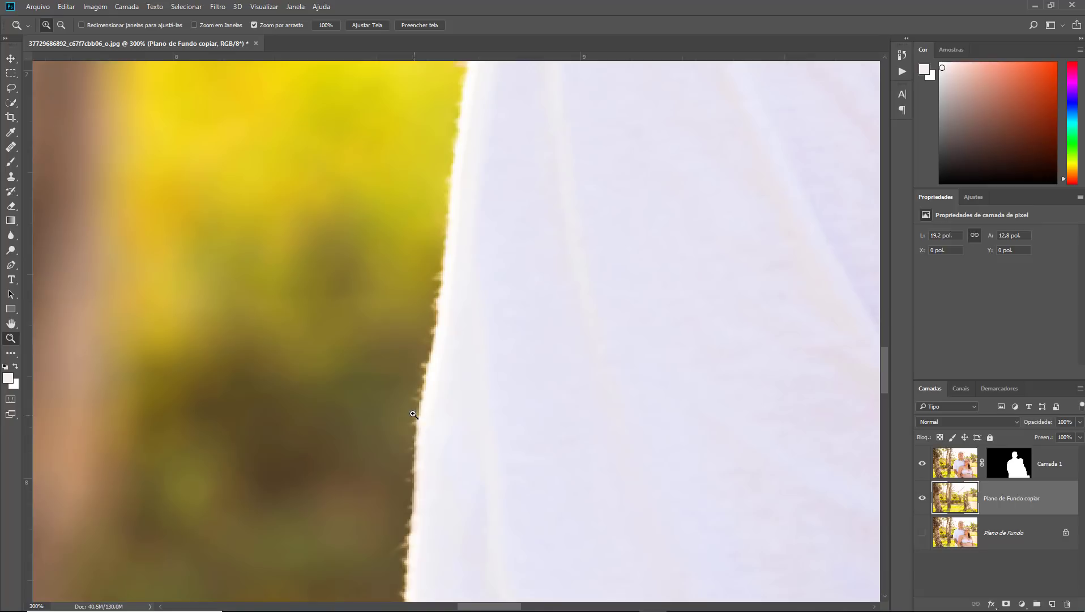
pyautogui.scroll(10, 531, 325)
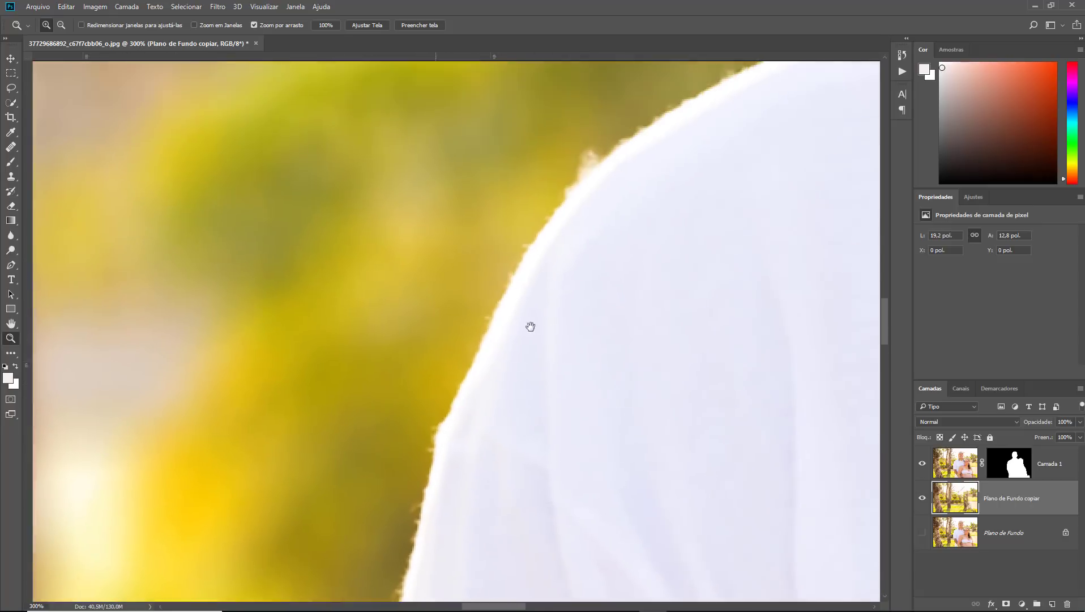
pyautogui.scroll(-3, 536, 325)
pyautogui.hscroll(5, 570, 287)
pyautogui.keyDown('alt'); pyautogui.click(492, 385); pyautogui.keyUp('alt')
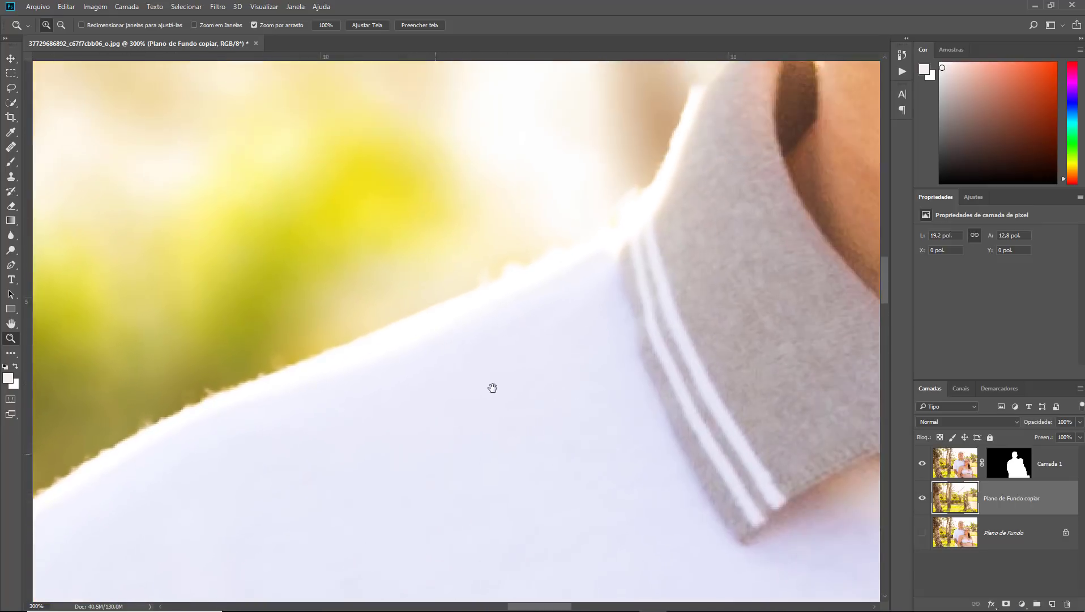
pyautogui.keyDown('alt'); pyautogui.click(497, 361); pyautogui.keyUp('alt')
pyautogui.keyDown('alt'); pyautogui.click(507, 385); pyautogui.keyUp('alt')
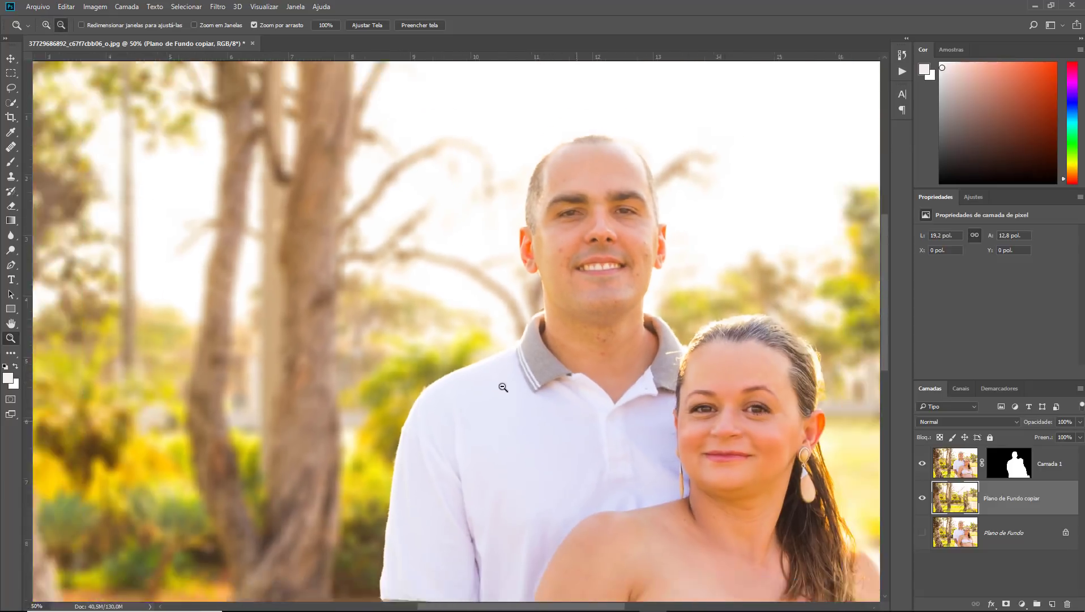
pyautogui.keyDown('alt'); pyautogui.click(530, 447); pyautogui.keyUp('alt')
pyautogui.keyDown('alt'); pyautogui.click(572, 453); pyautogui.keyUp('alt')
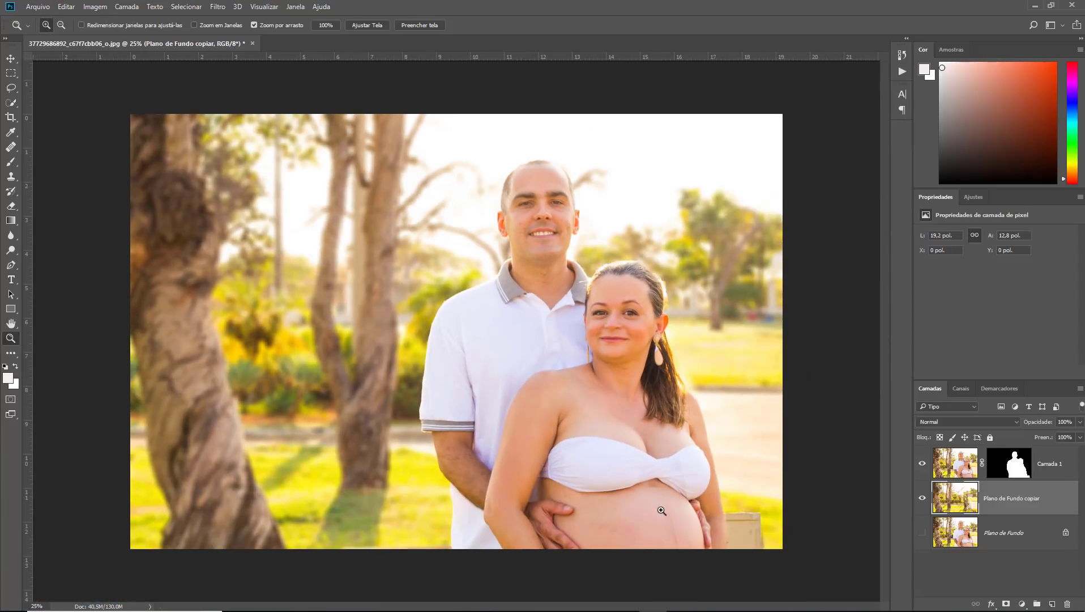
pyautogui.click(681, 289)
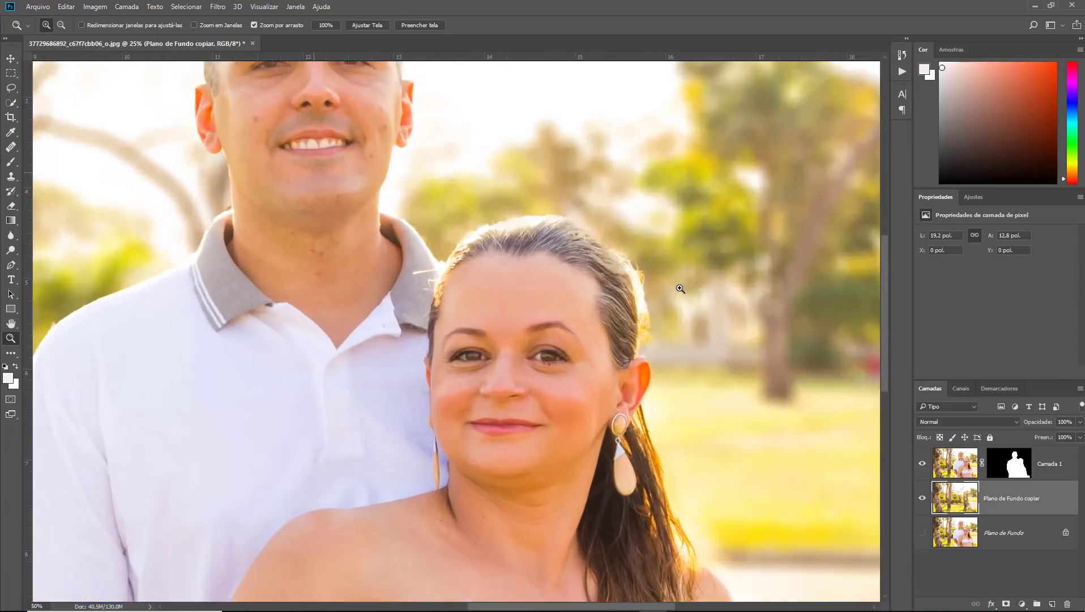
pyautogui.click(679, 286)
pyautogui.click(678, 286)
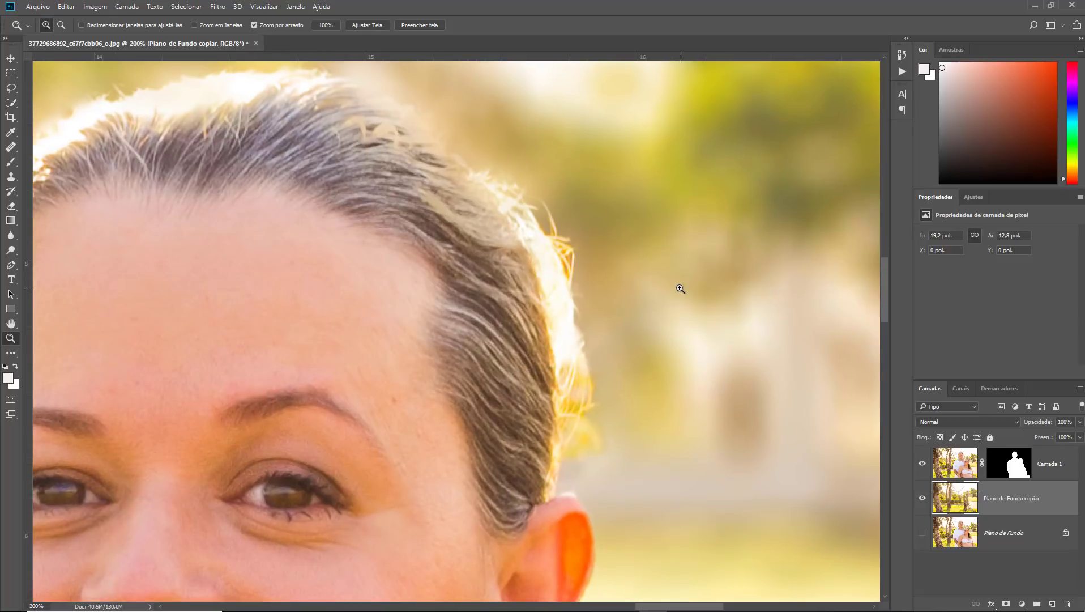
pyautogui.keyDown('alt'); pyautogui.click(551, 307); pyautogui.keyUp('alt')
pyautogui.keyDown('alt'); pyautogui.click(551, 306); pyautogui.keyUp('alt')
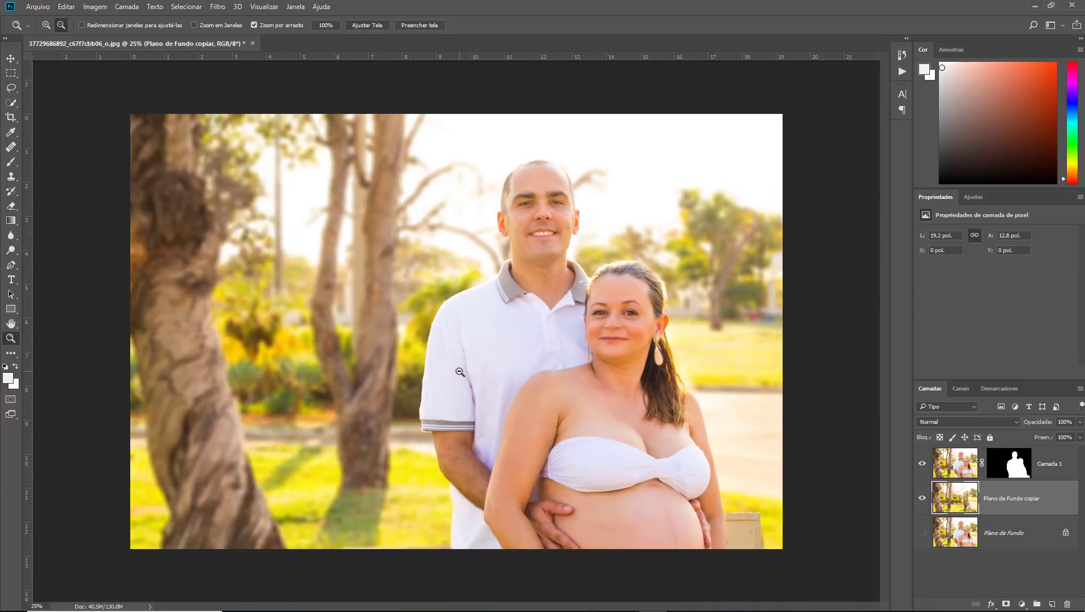
pyautogui.keyDown('alt'); pyautogui.click(460, 372); pyautogui.keyUp('alt')
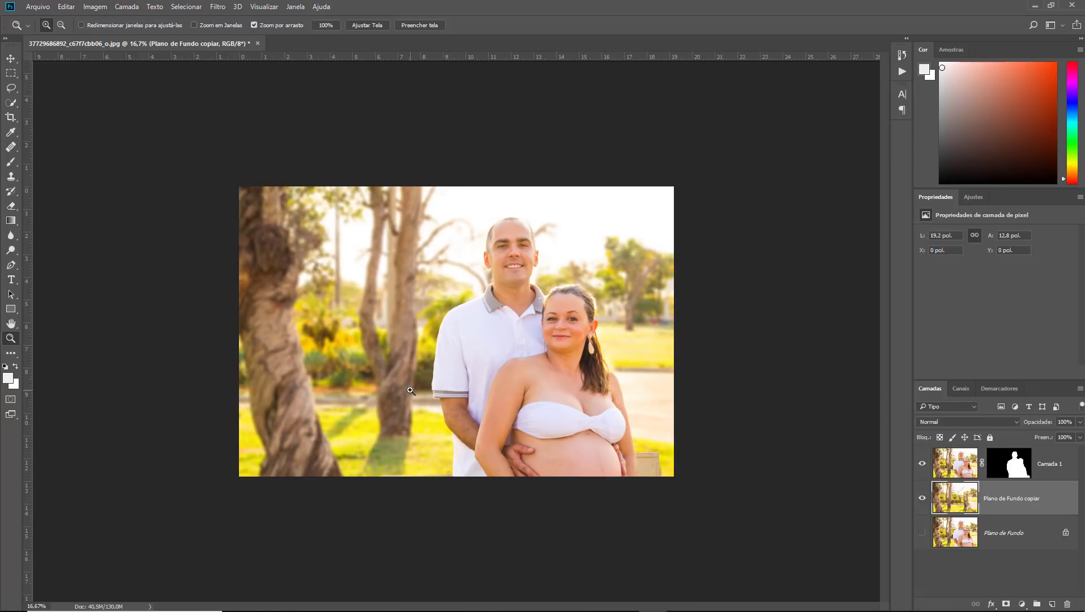
pyautogui.click(412, 391)
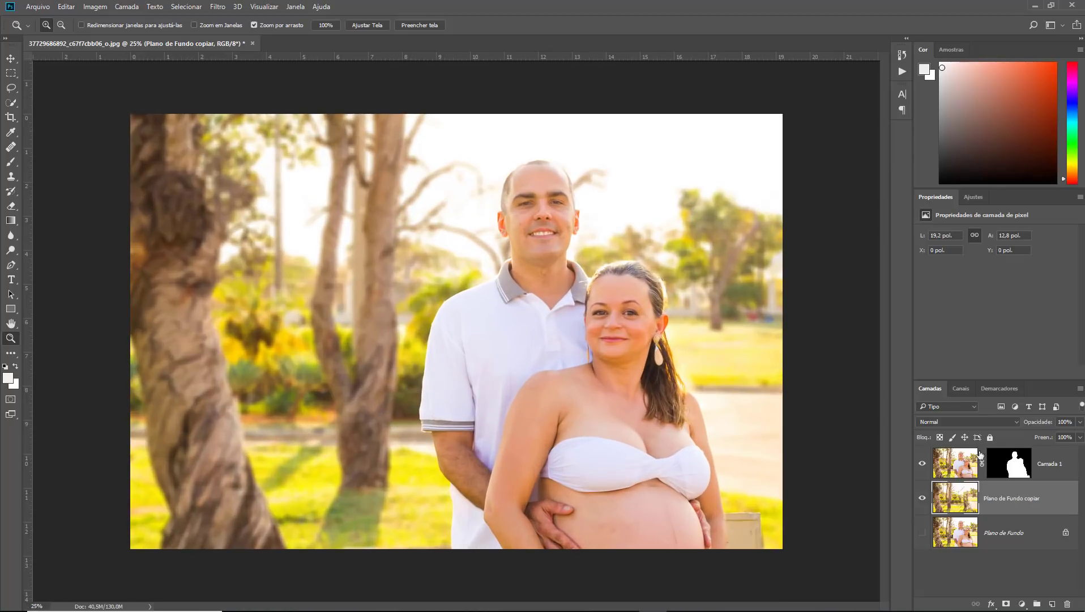
pyautogui.click(958, 466)
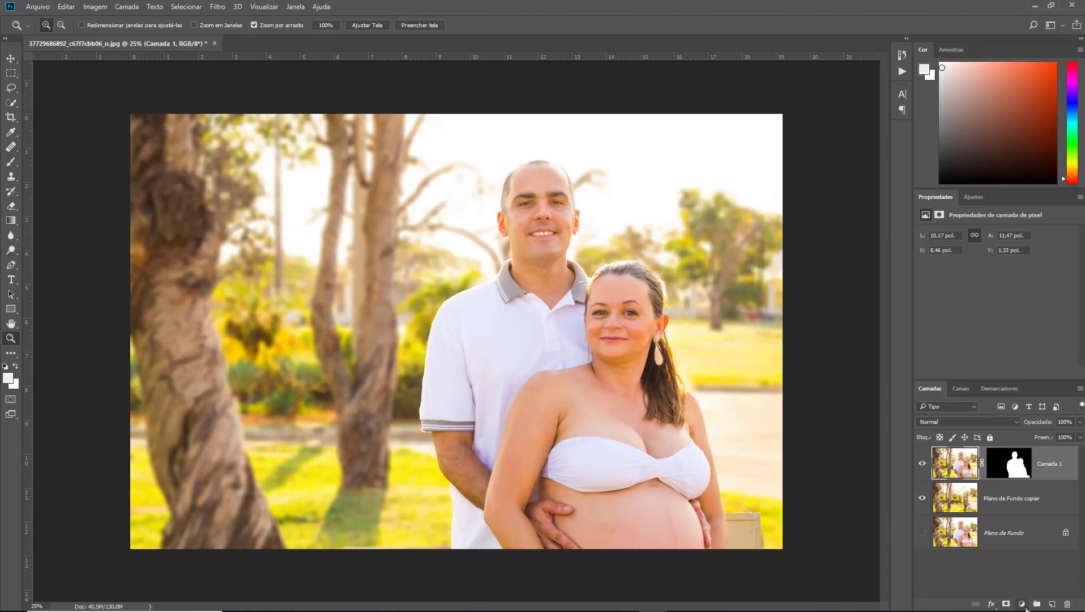
# - Add a Color Lookup layer, try filmstock_50 and EdgyAmber, and settle on FallColors.look
pyautogui.click(1022, 604)
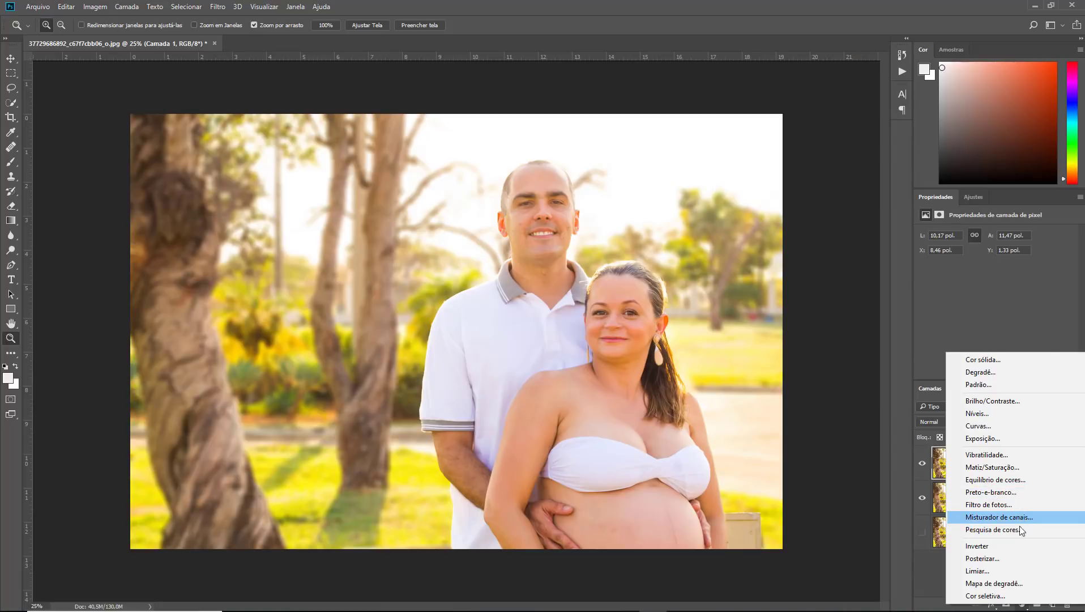
pyautogui.click(1020, 529)
pyautogui.click(1026, 233)
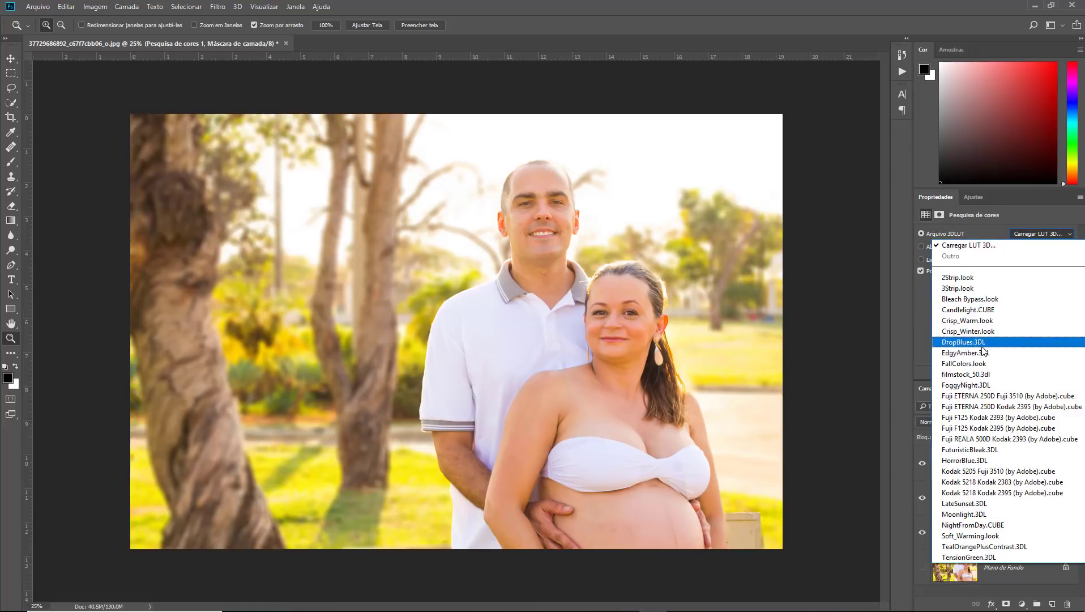
pyautogui.click(979, 374)
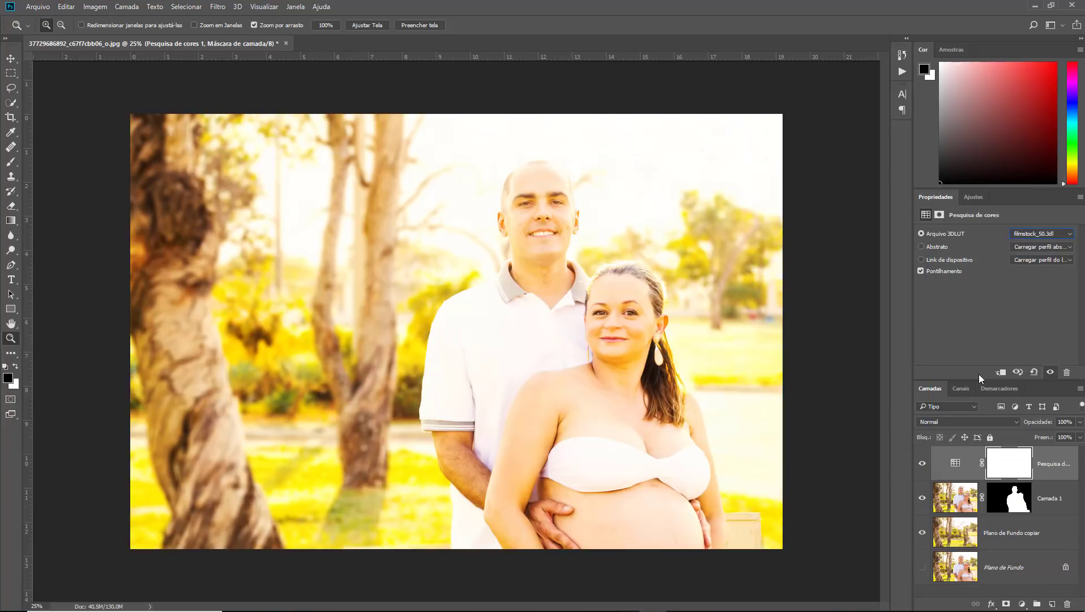
pyautogui.click(1027, 234)
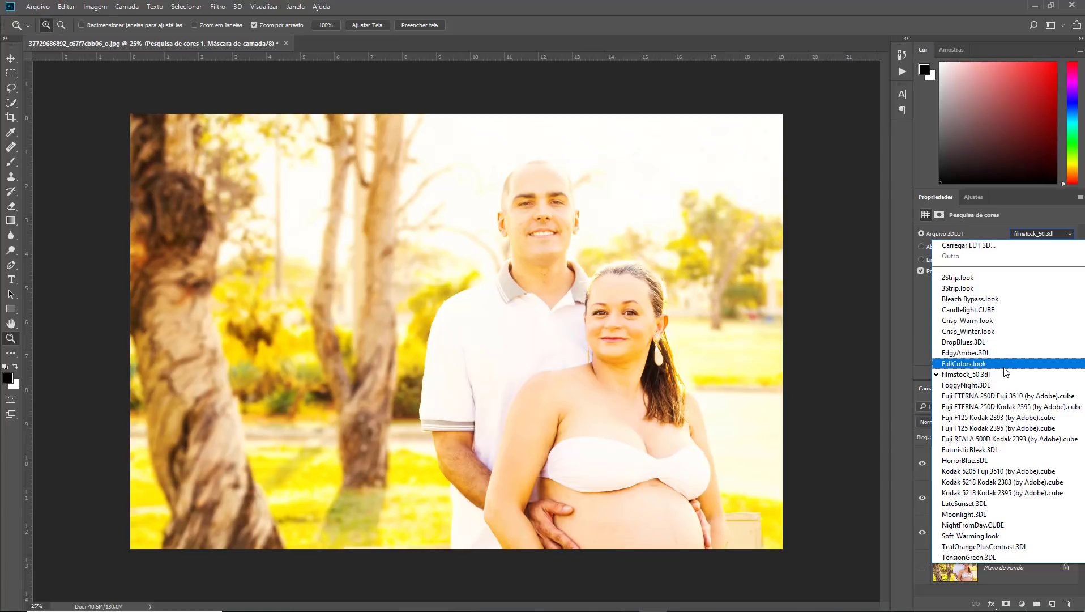
pyautogui.click(1000, 354)
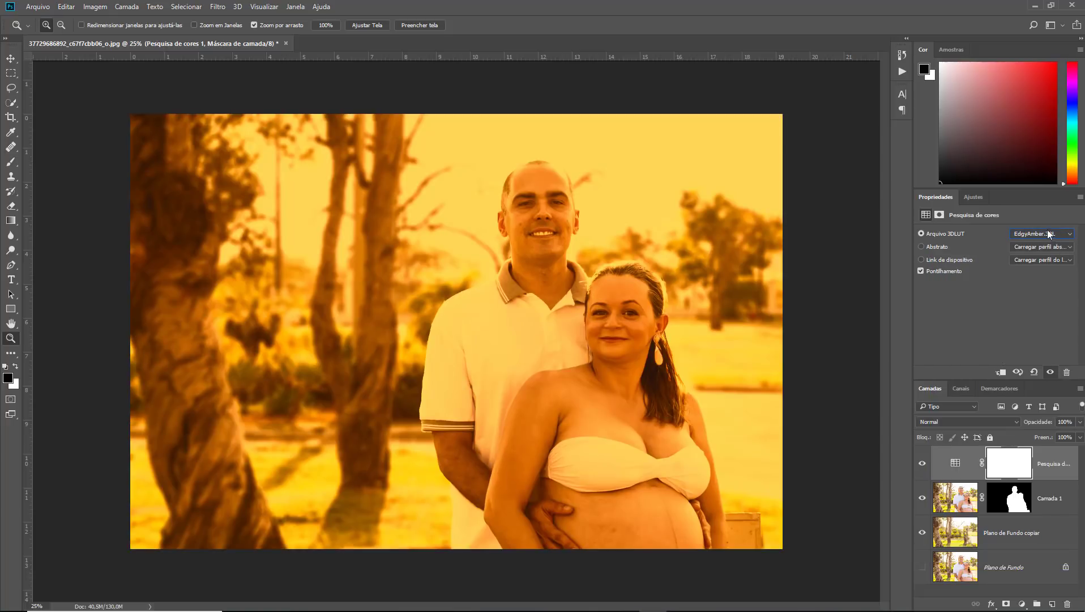
pyautogui.click(1047, 234)
pyautogui.click(1020, 362)
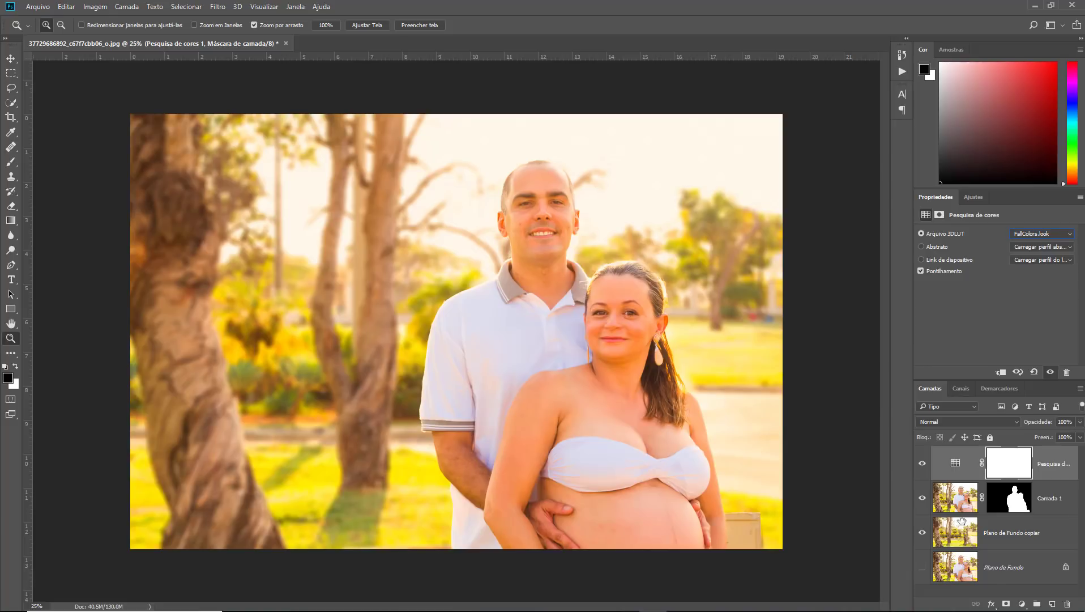
pyautogui.click(1023, 603)
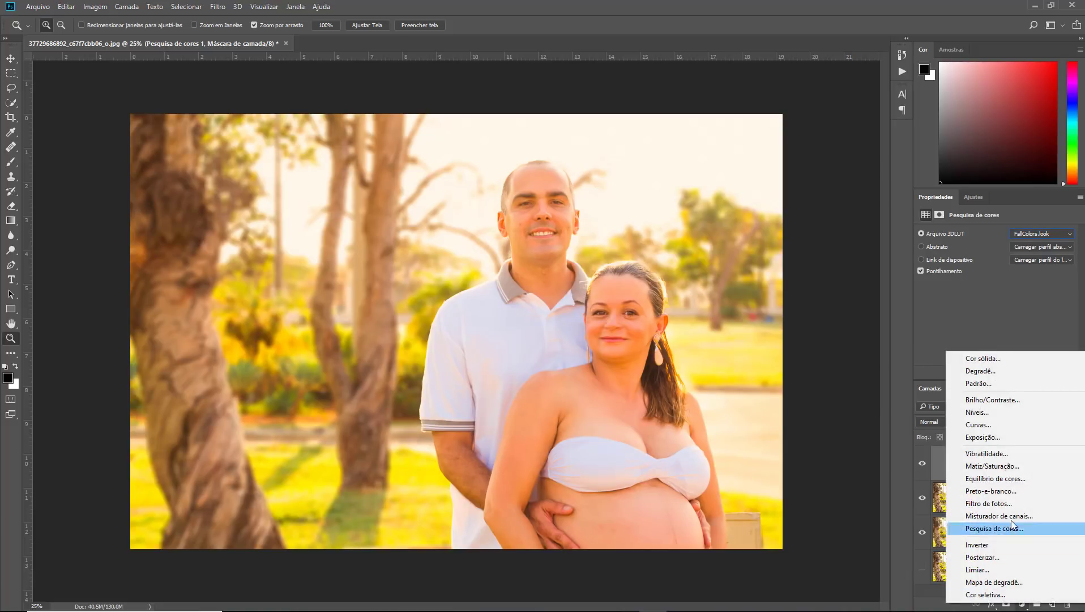
# - Add a Color Balance layer with midtones -28, -1, +29 and toggle it to compare
pyautogui.click(1012, 480)
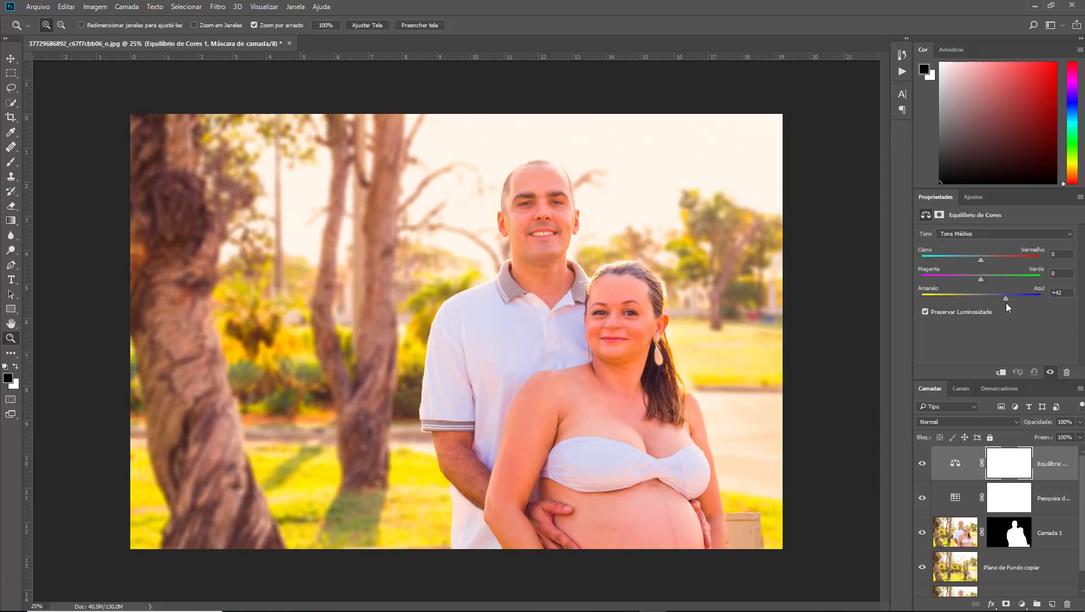
pyautogui.moveTo(1006, 304)
pyautogui.mouseDown()
pyautogui.moveTo(964, 304)
pyautogui.moveTo(998, 306)
pyautogui.mouseUp()
pyautogui.moveTo(970, 279)
pyautogui.mouseDown()
pyautogui.moveTo(992, 280)
pyautogui.moveTo(980, 284)
pyautogui.mouseUp()
pyautogui.click(923, 464)
pyautogui.click(923, 465)
# - Show Plano de Fundo again and toggle the blurred copy to compare sharp and blurred backgrounds
pyautogui.scroll(-2, 915, 521)
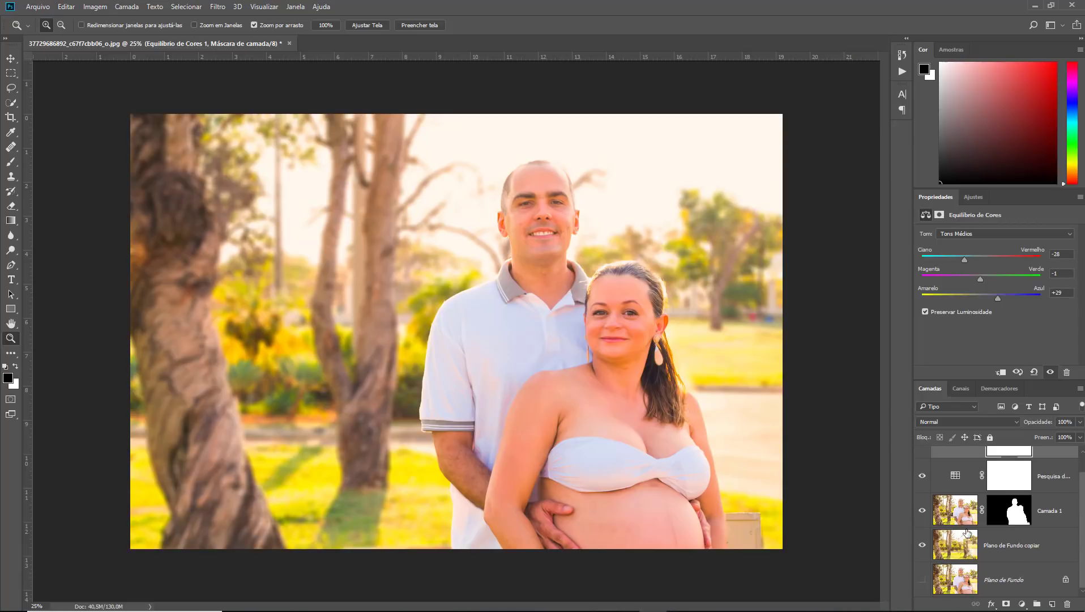
pyautogui.click(923, 579)
pyautogui.click(923, 547)
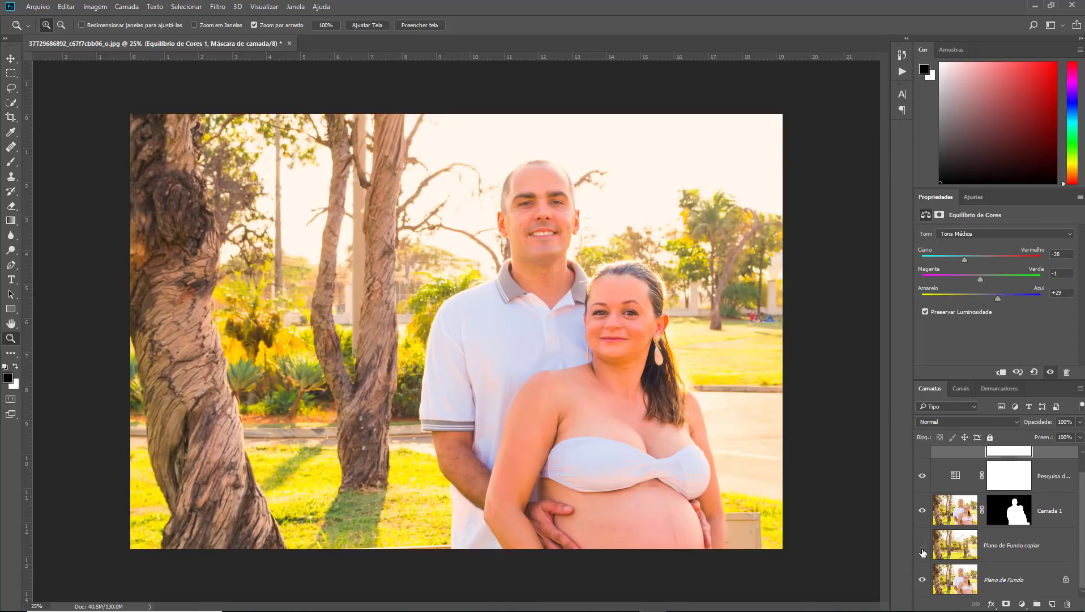
pyautogui.click(922, 545)
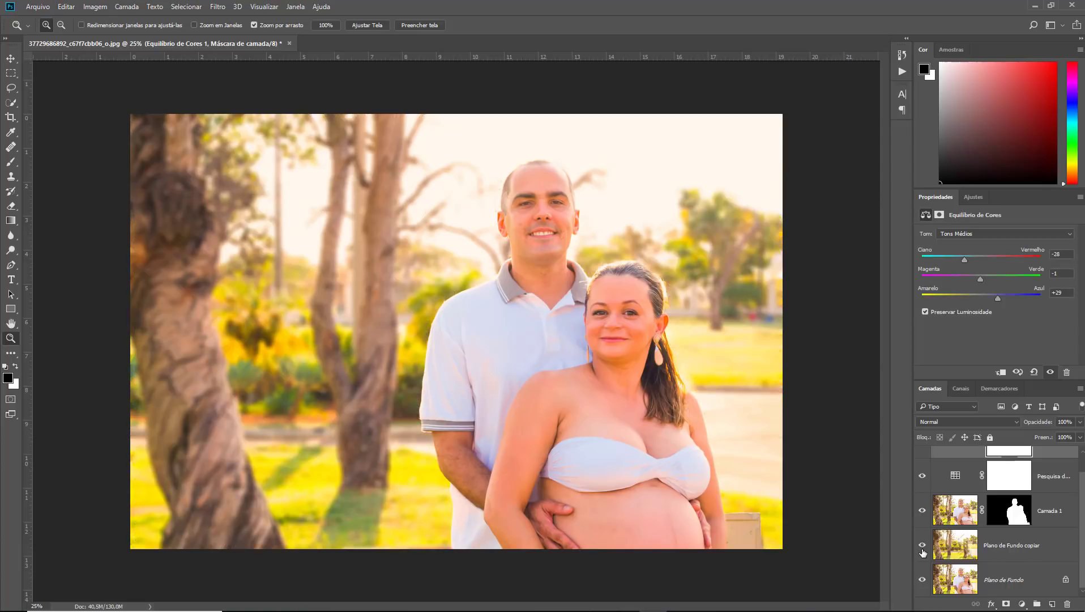
pyautogui.click(922, 547)
pyautogui.click(923, 546)
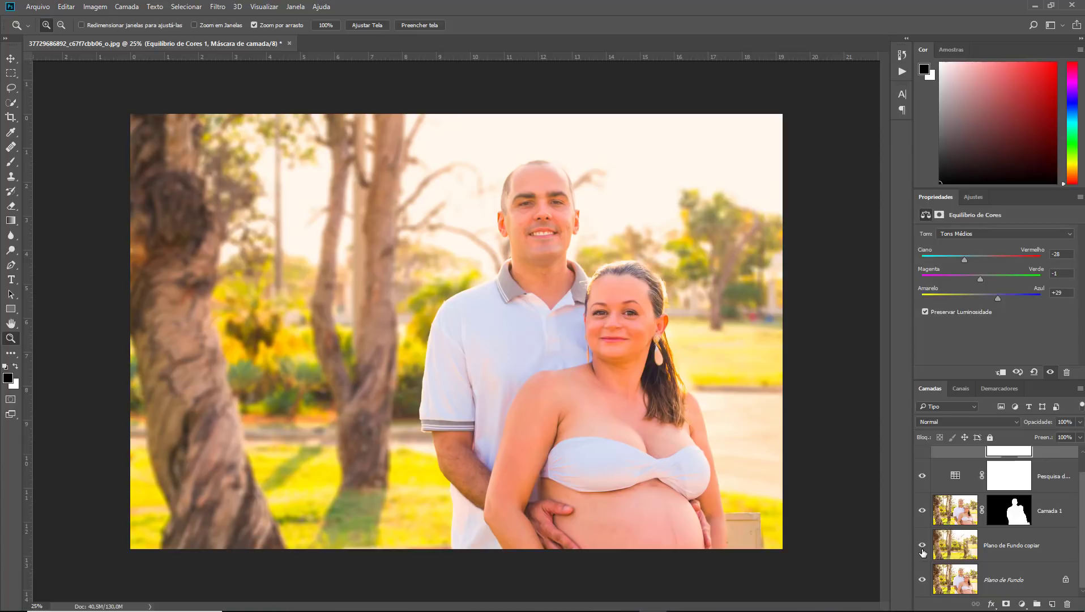